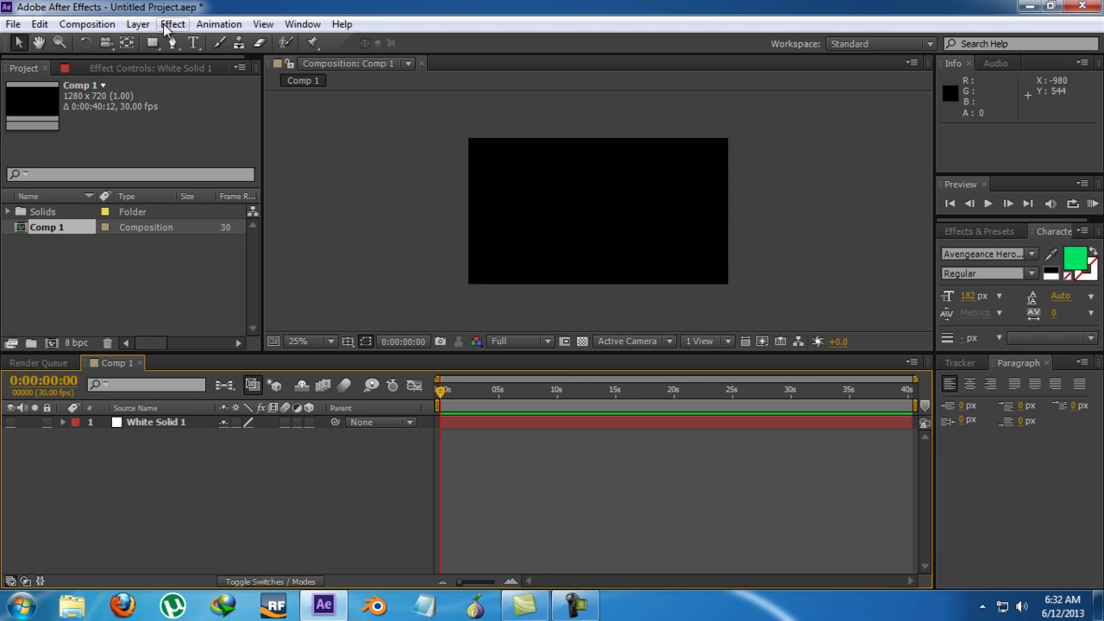
- Start a new 1280×720 solid named White Solid 2 from Layer > New > Solid
left_click(140, 25)
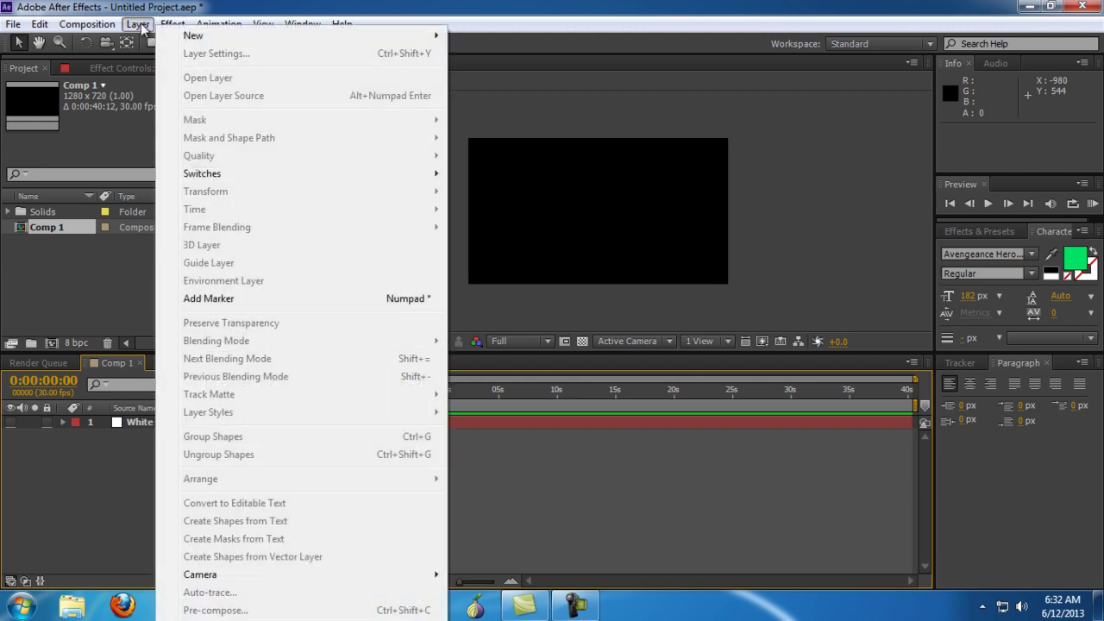
mouse_move(235, 38)
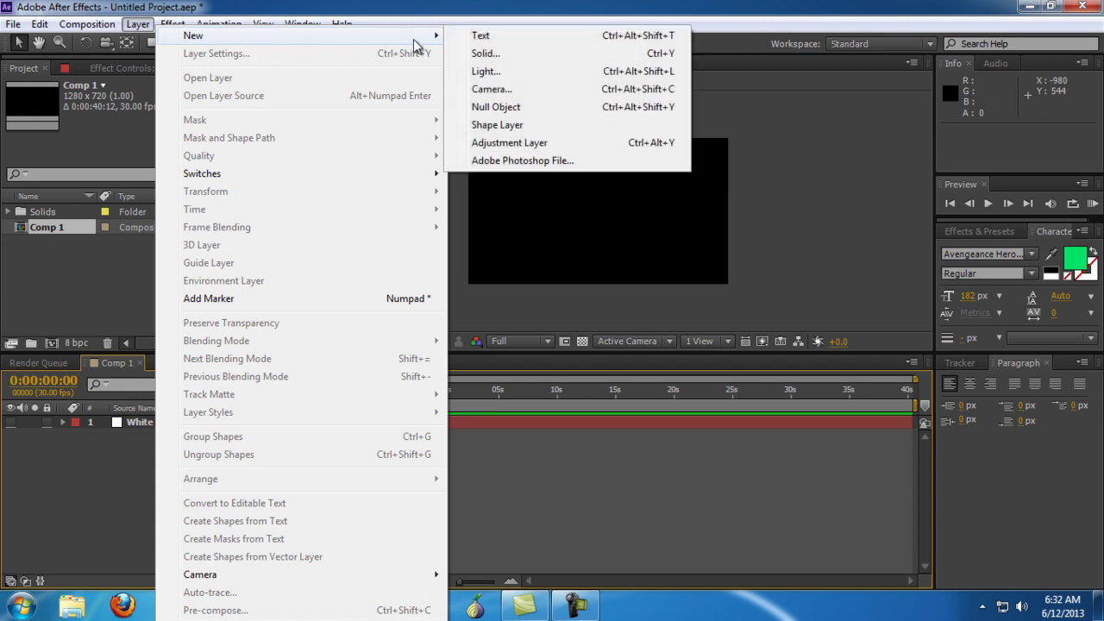
left_click(479, 53)
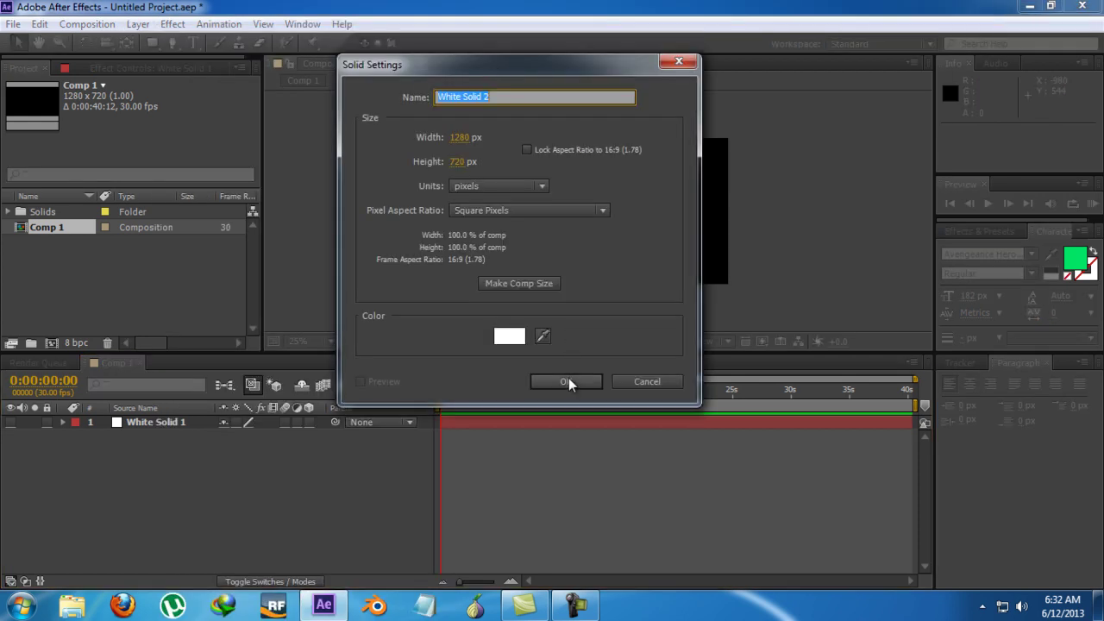
- Create White Solid 2 and apply Video Copilot's Element effect to it
left_click(566, 381)
left_click(172, 24)
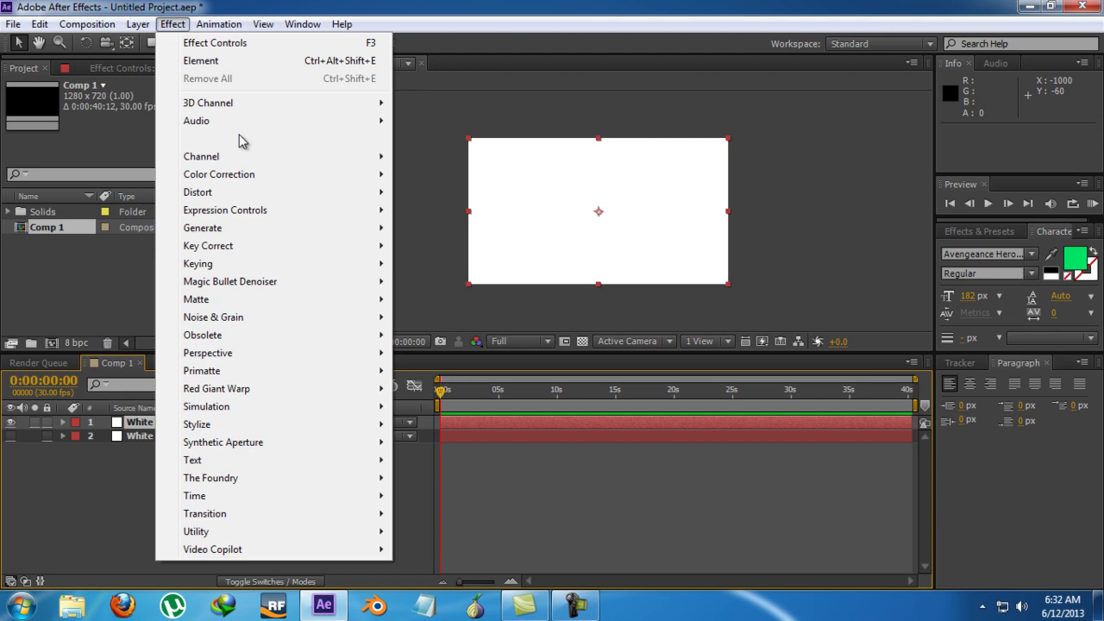
mouse_move(327, 550)
left_click(434, 548)
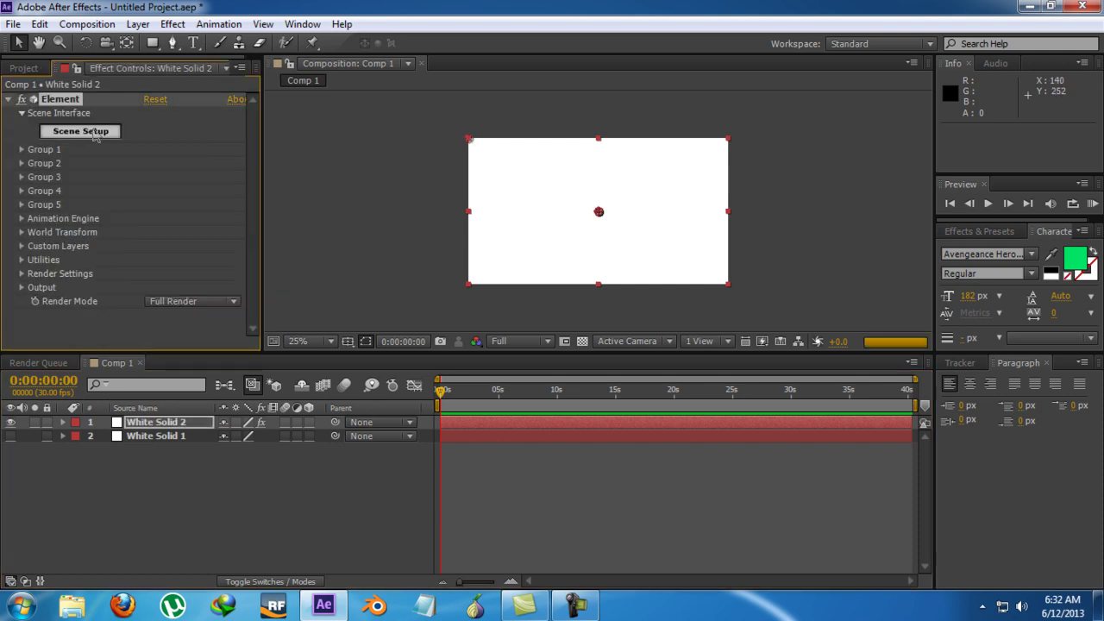
- Open Element's Scene Setup and close it without saving
left_click(105, 136)
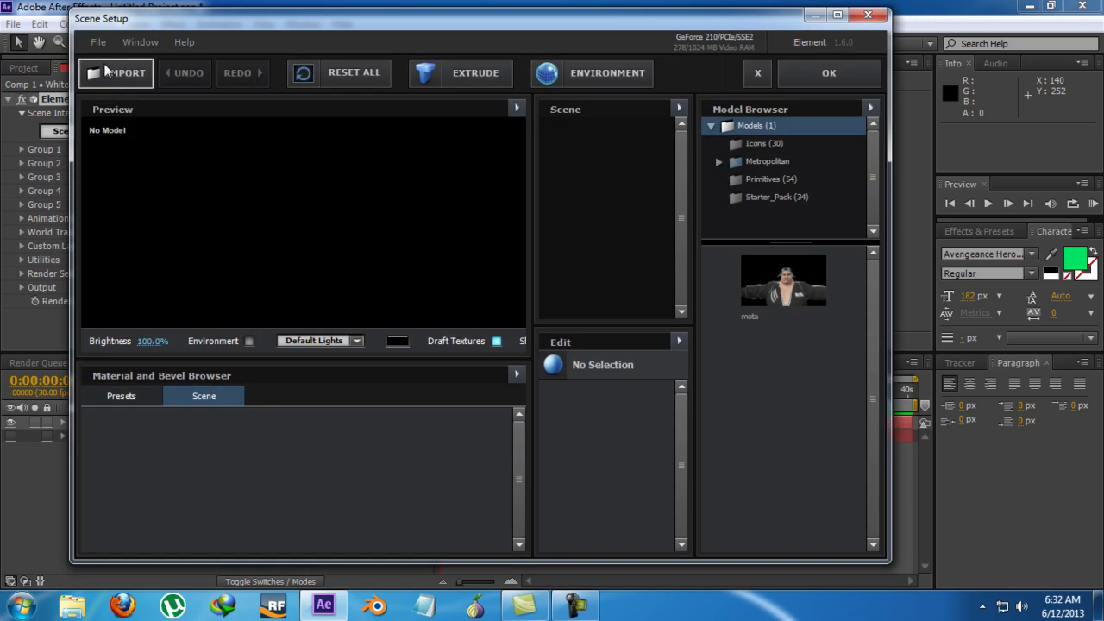
left_click(864, 10)
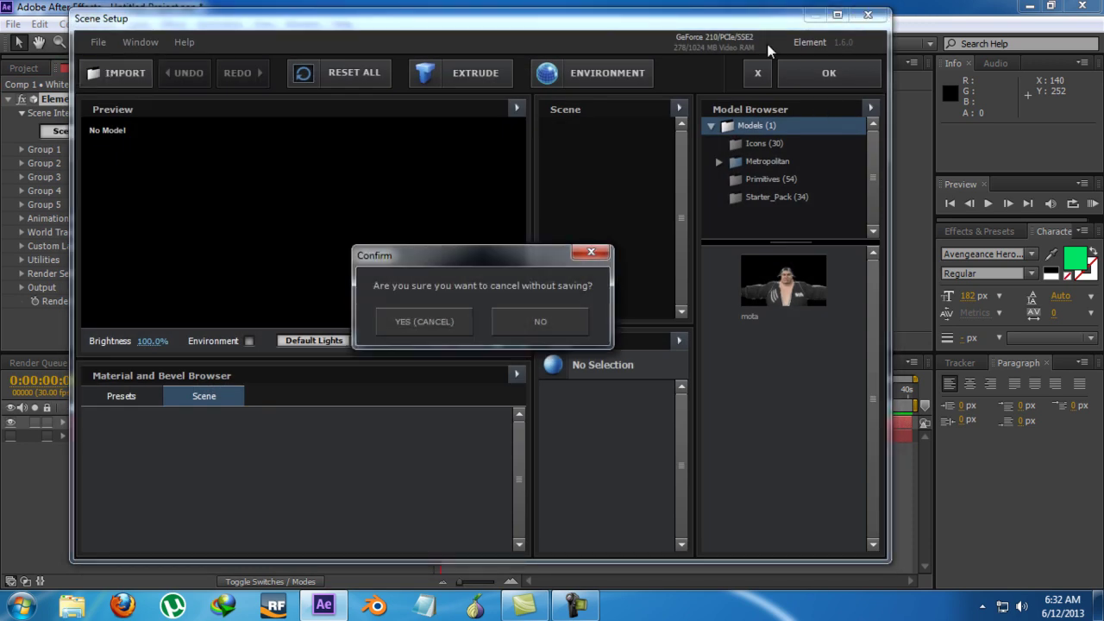
left_click(402, 316)
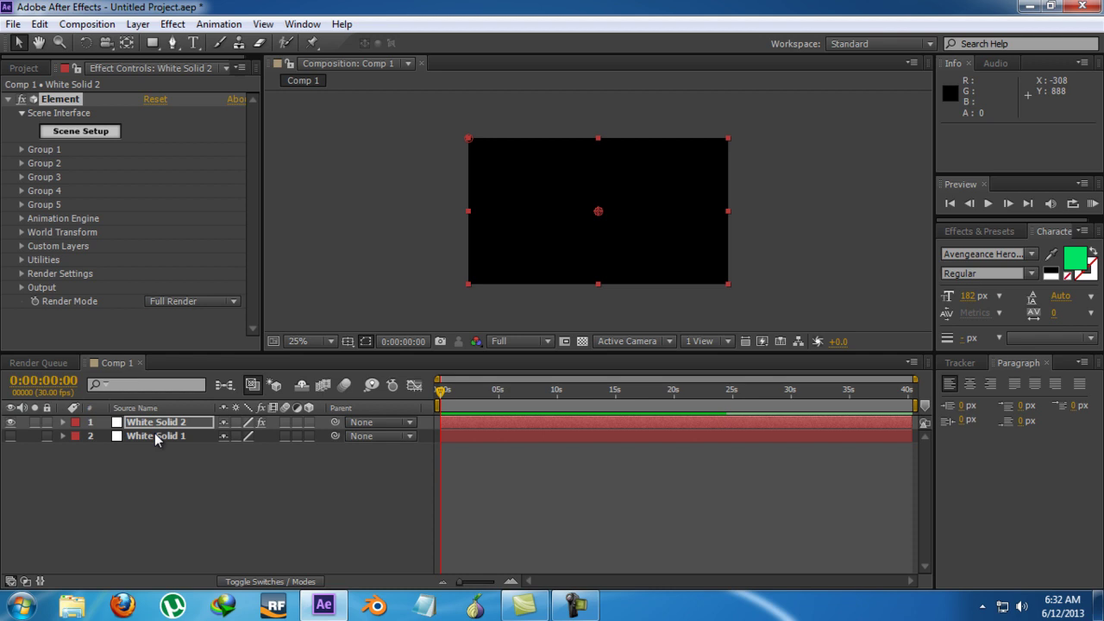
- Add a 'GG' text layer and drag it down-right toward the comp centre
left_click(155, 434)
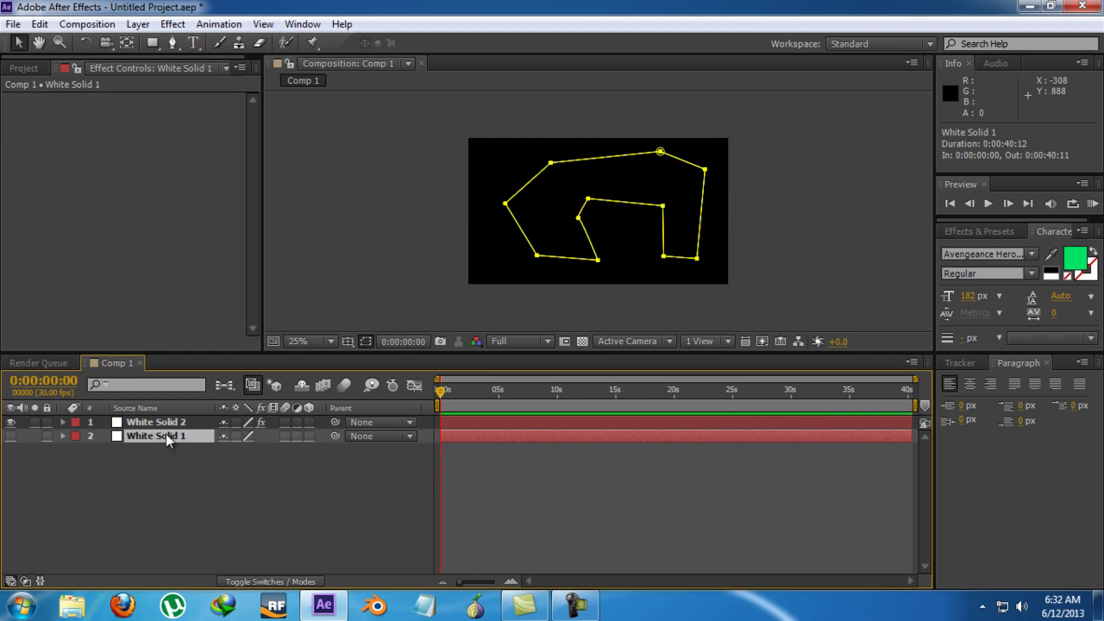
left_click(165, 421)
left_click(194, 42)
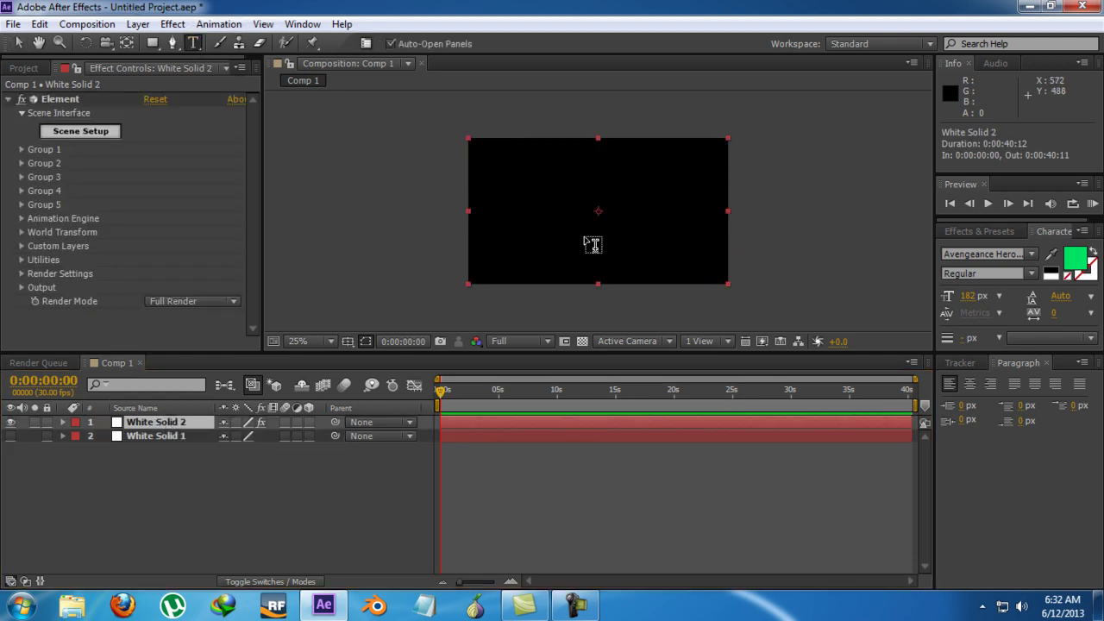
left_click(557, 204)
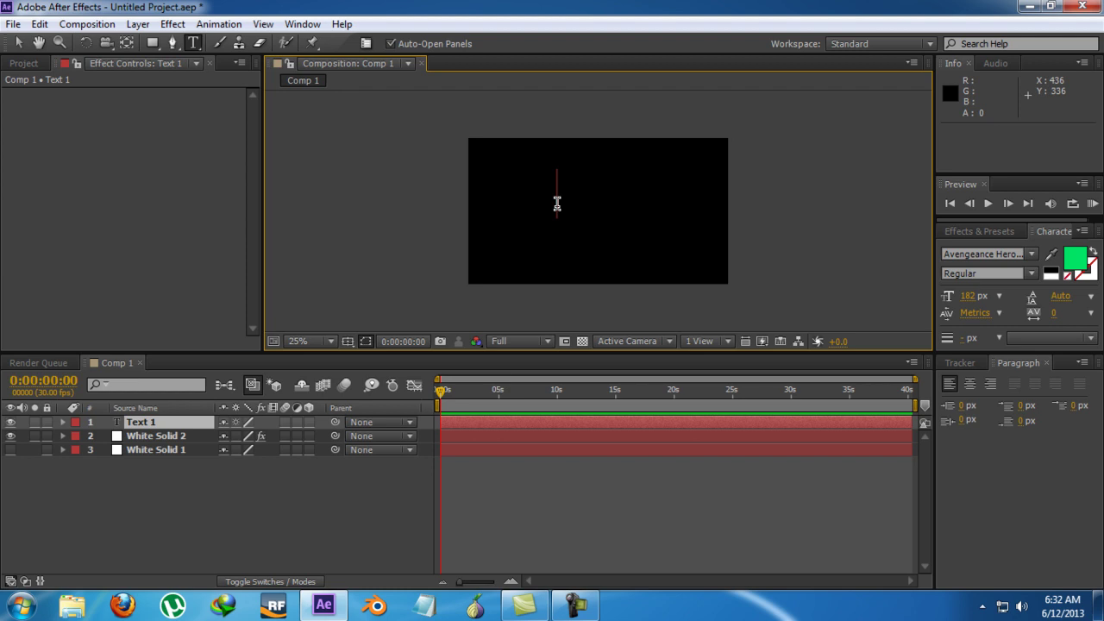
type("GG")
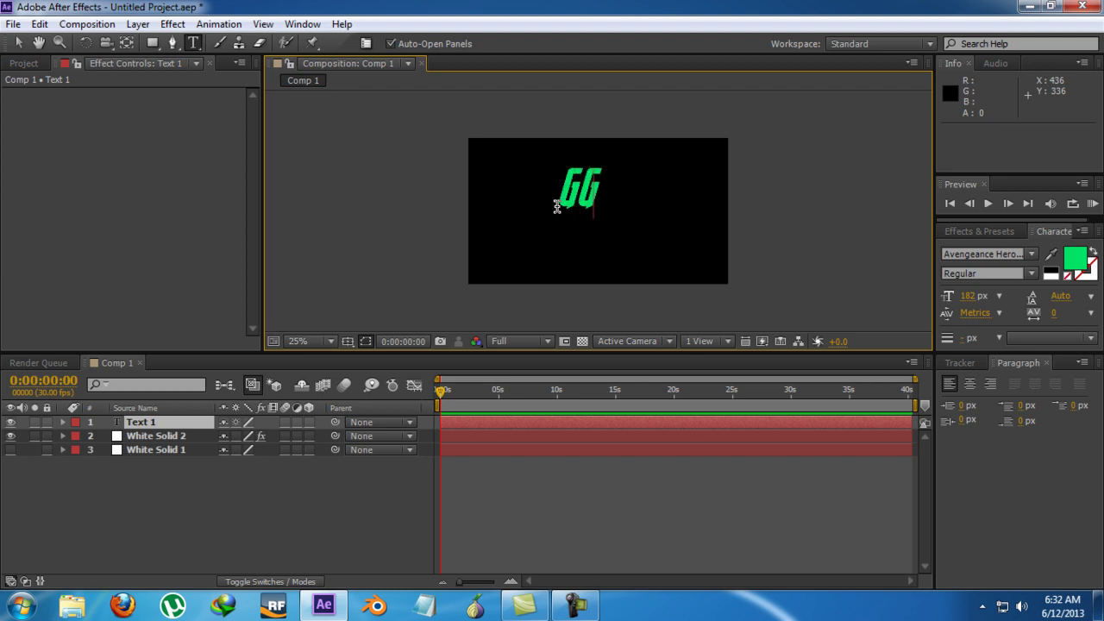
left_click(18, 42)
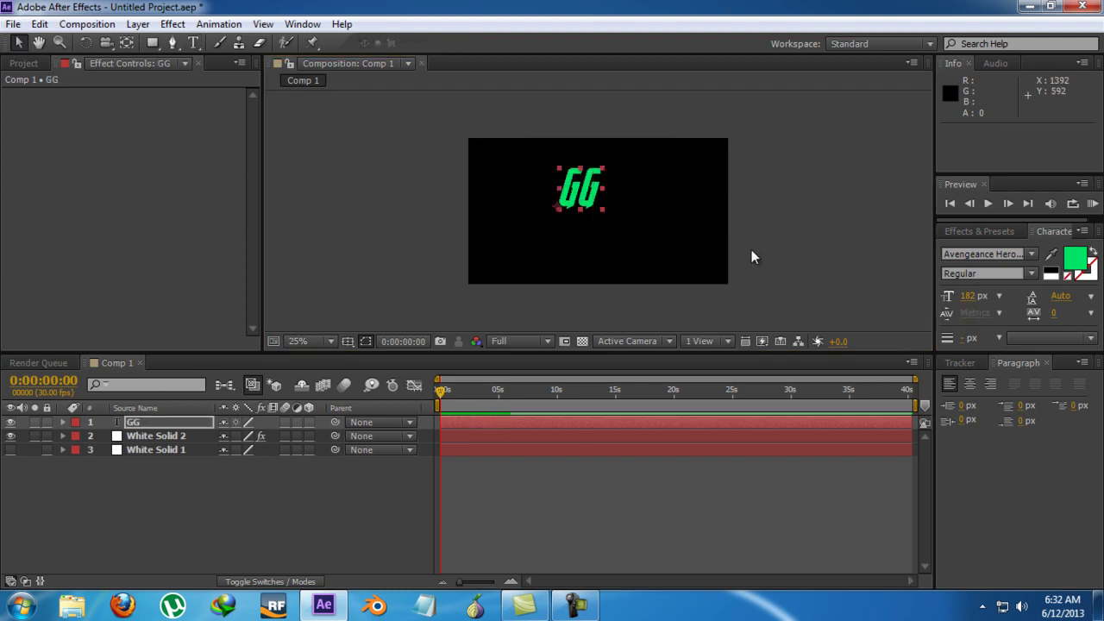
left_click_drag(583, 213, 601, 224)
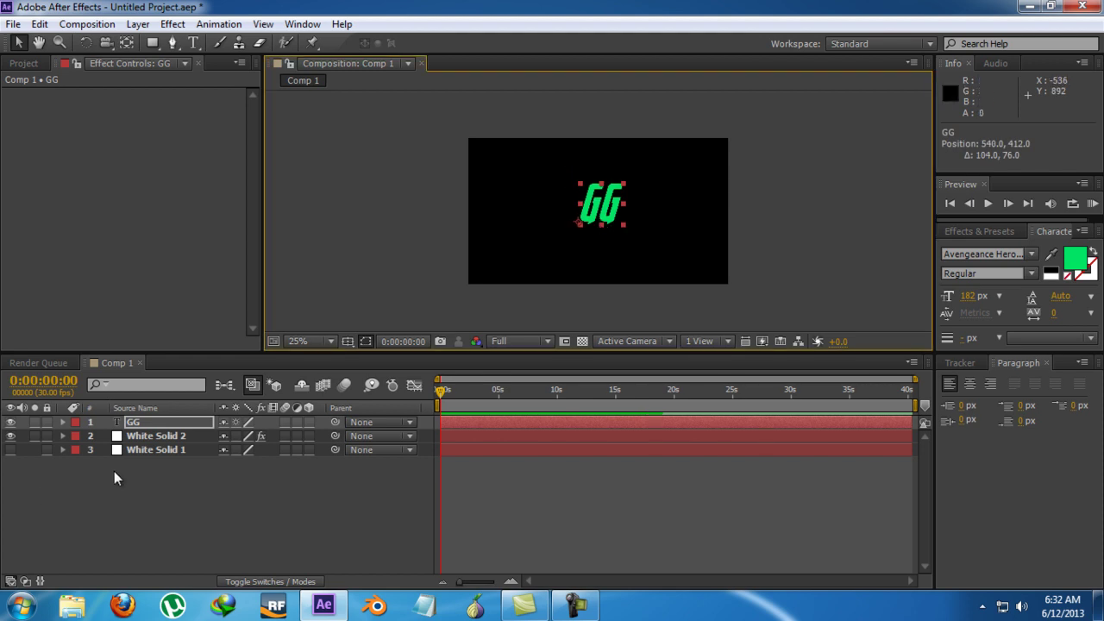
- Set White Solid 2's Element Custom Text and Masks Path Layer 1 to '1. GG'
left_click(161, 436)
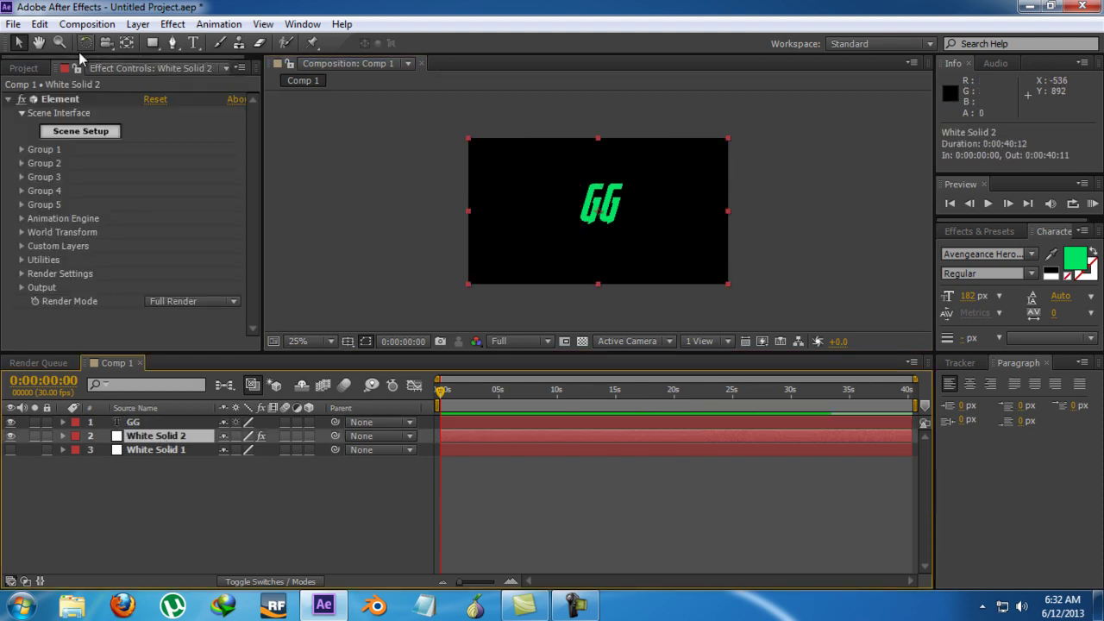
left_click(21, 246)
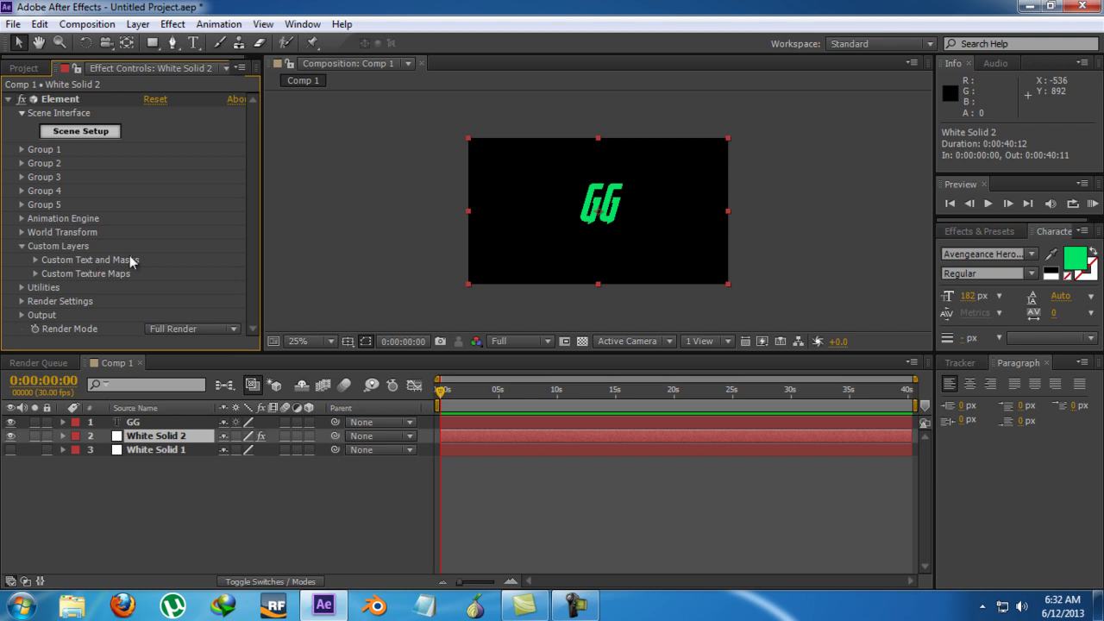
left_click(35, 261)
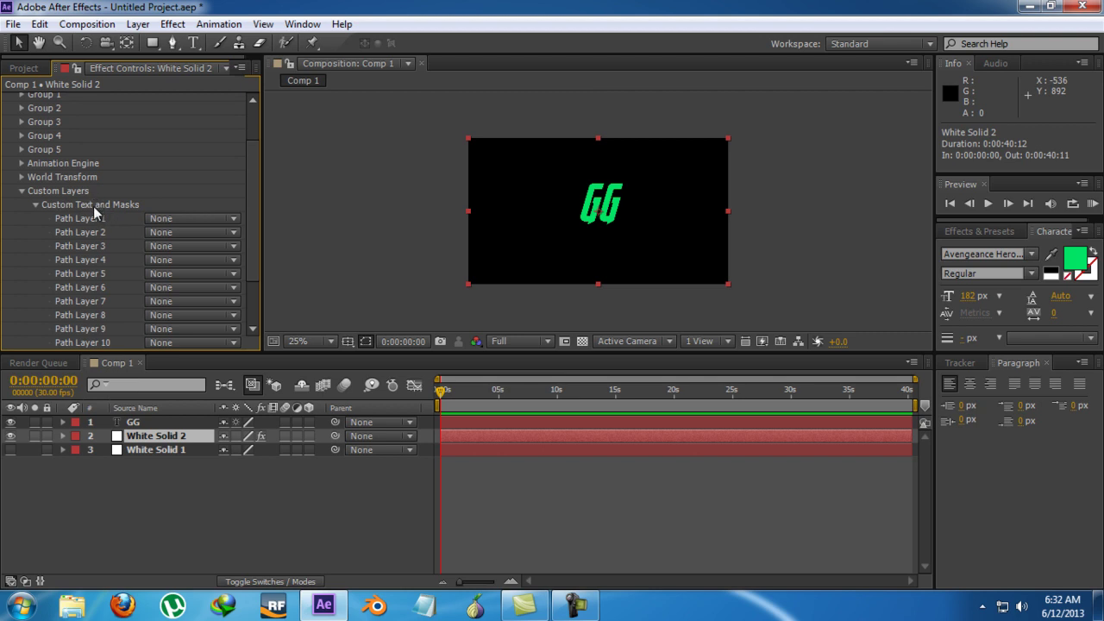
left_click(159, 218)
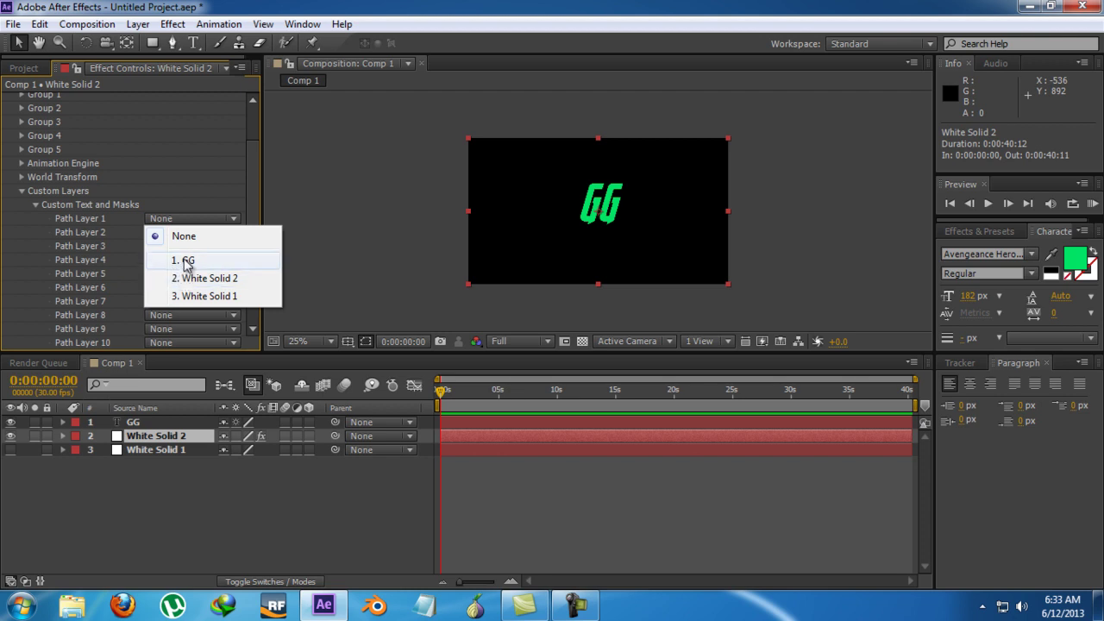
left_click(184, 259)
scroll(127, 214, "up", 2)
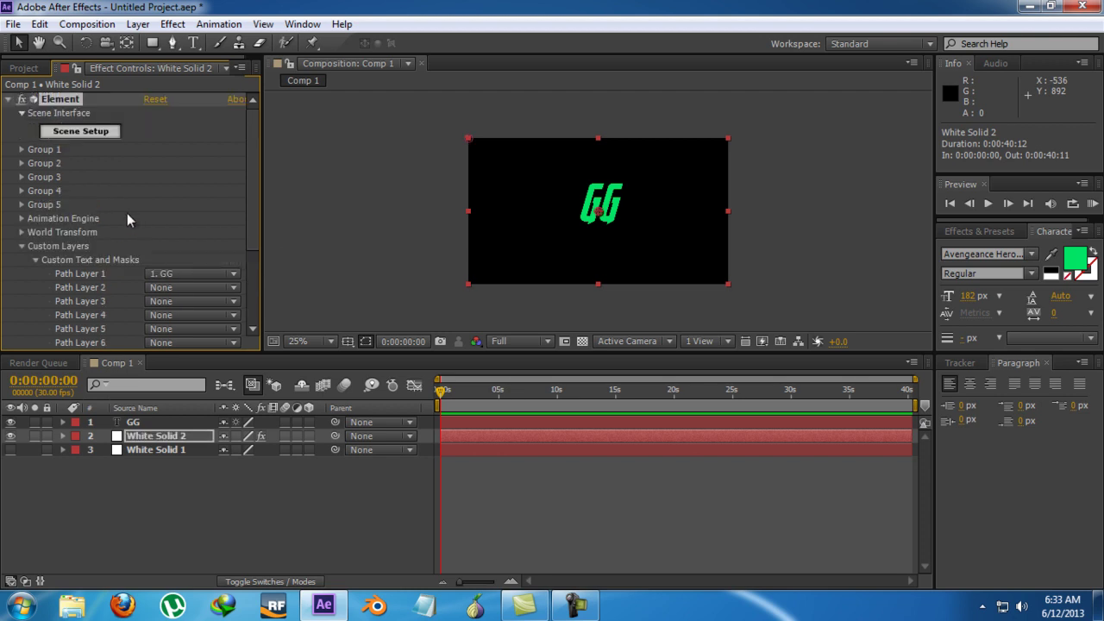
- Extrude GG as a 3D model in Scene Setup and set Spike Filter to 0.13
left_click(95, 134)
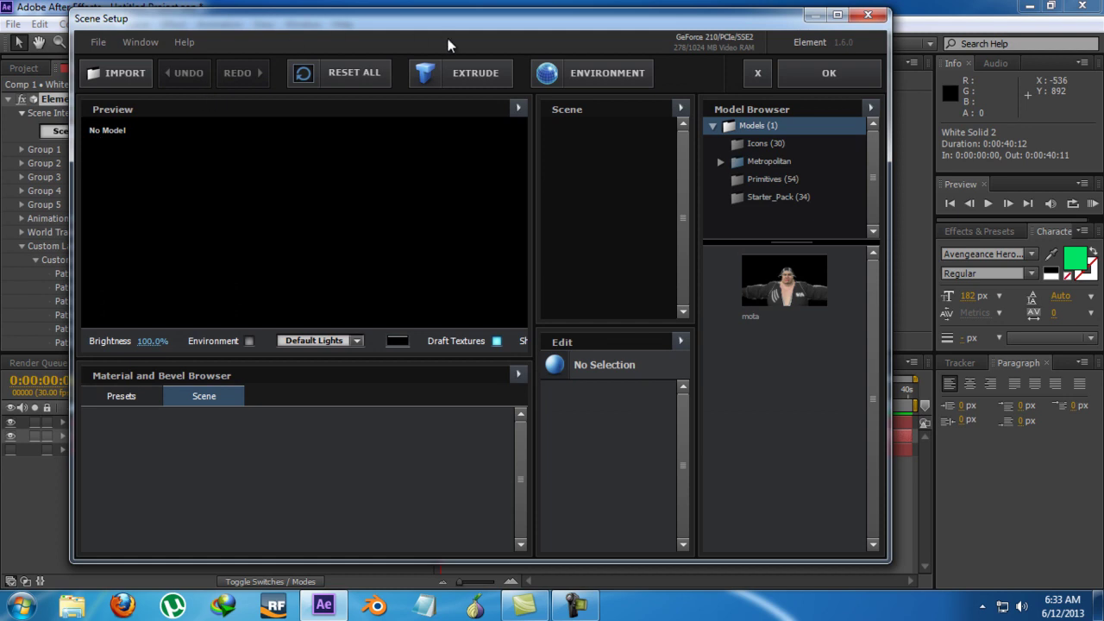
left_click(479, 76)
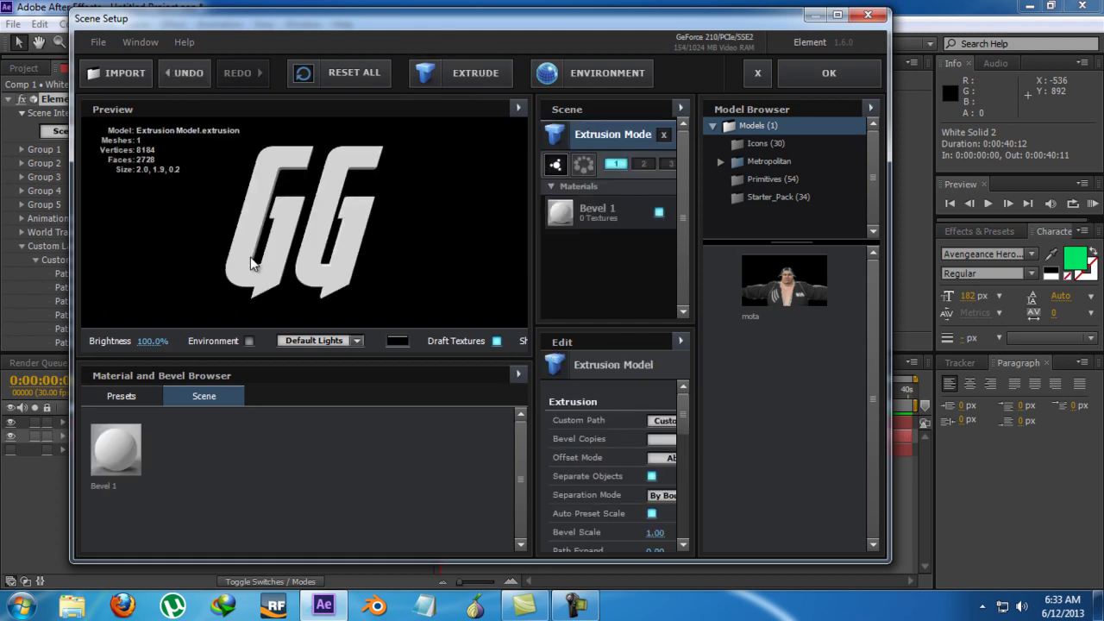
left_click_drag(327, 259, 338, 293)
scroll(631, 433, "down", 2)
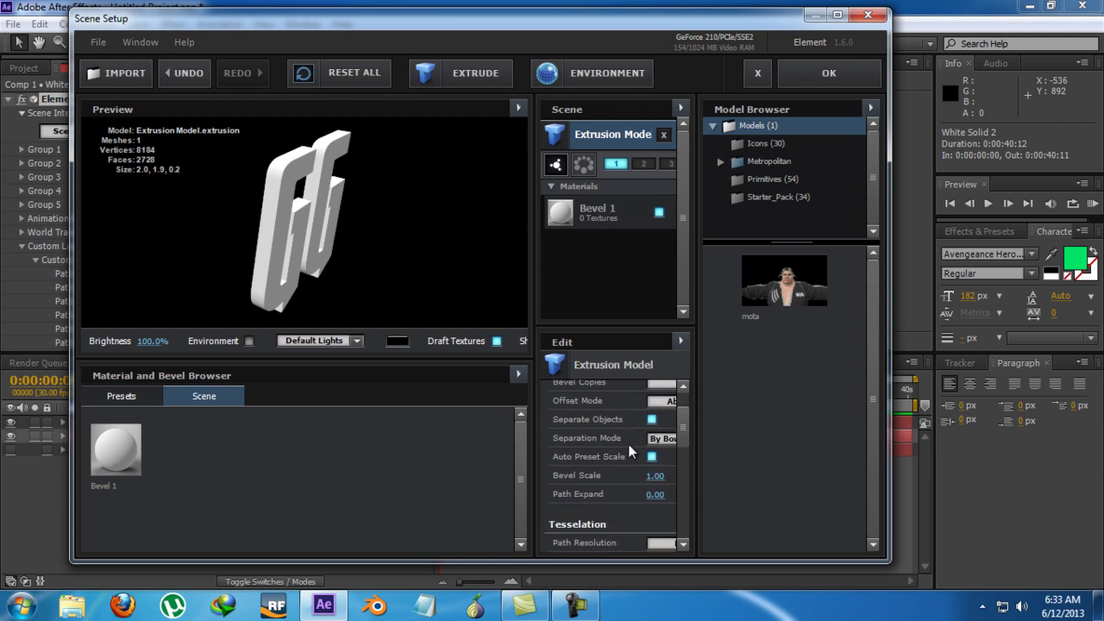
left_click_drag(654, 476, 975, 501)
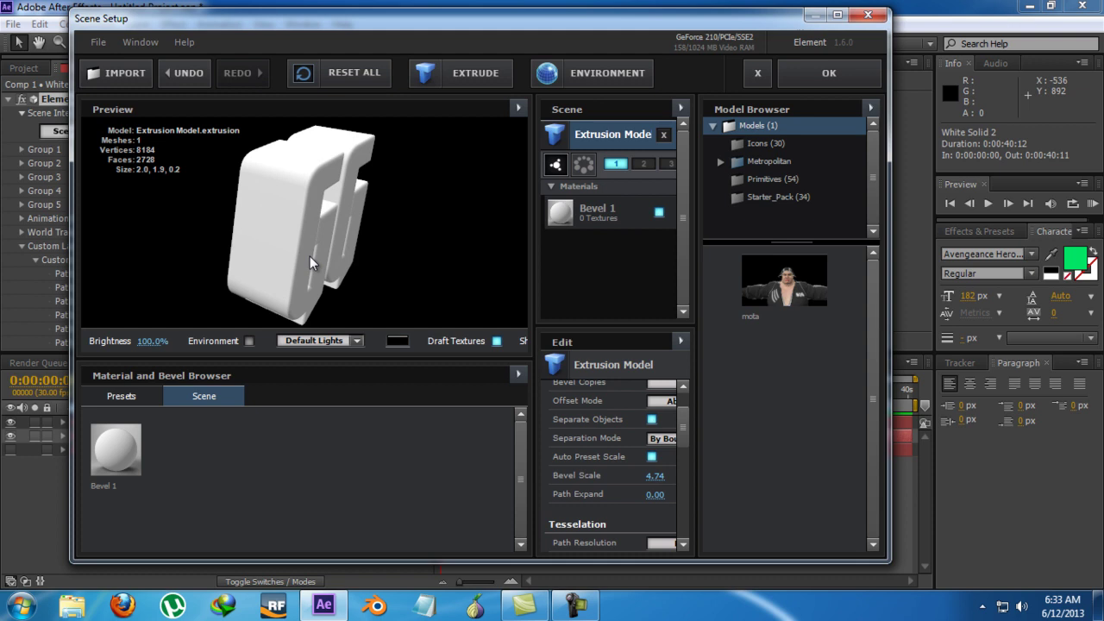
left_click_drag(309, 256, 288, 262)
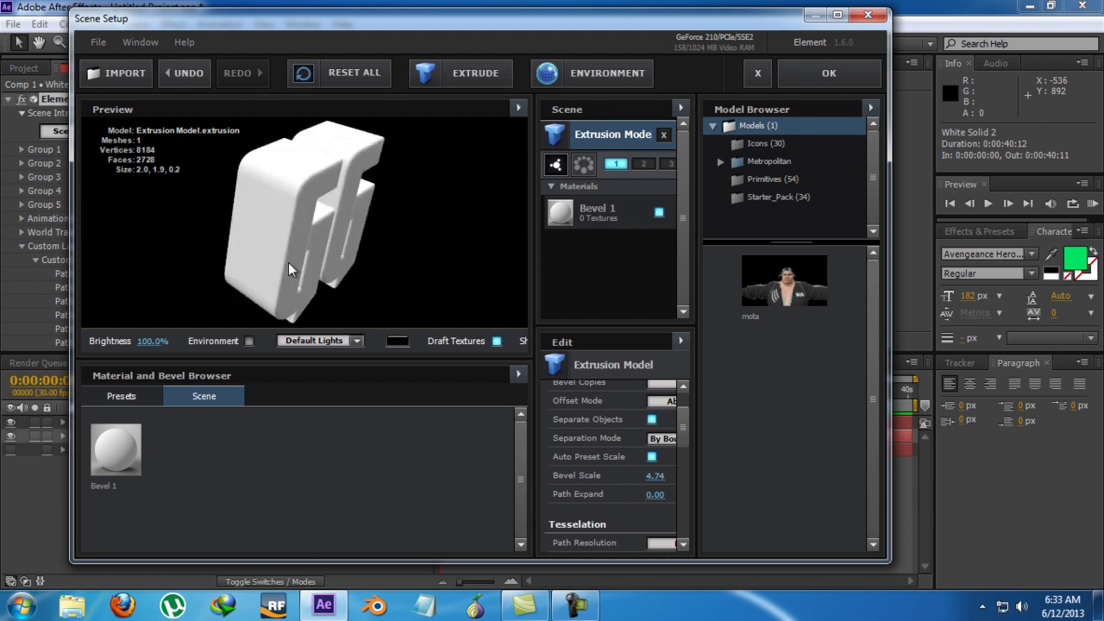
- Toggle path winding reversal on and back off, reviewing the remaining model settings
scroll(584, 479, "down", 3)
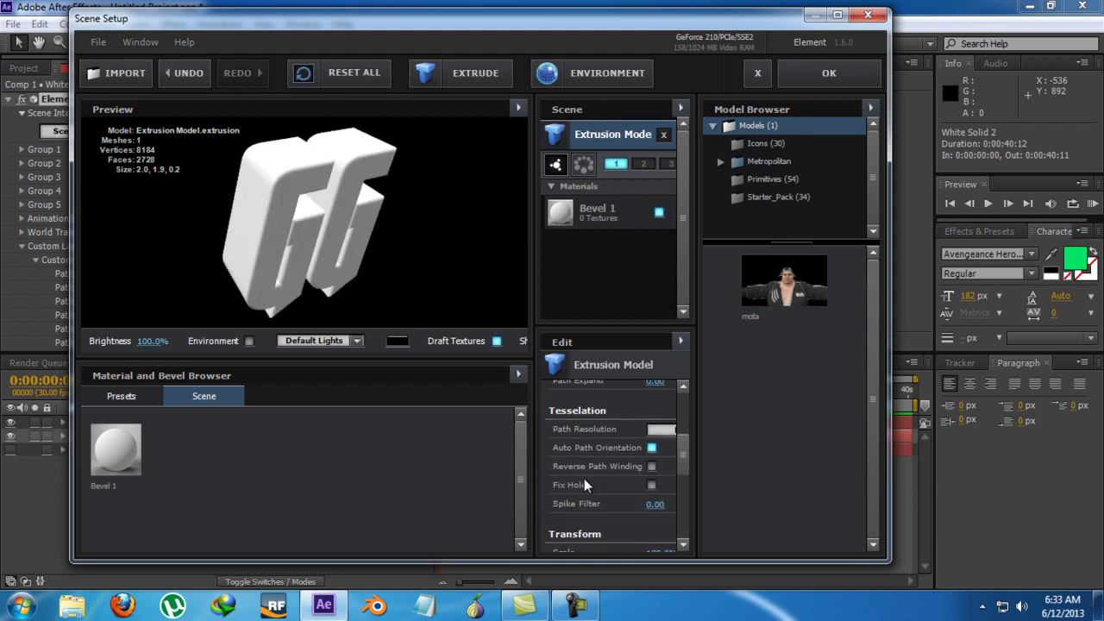
left_click(651, 466)
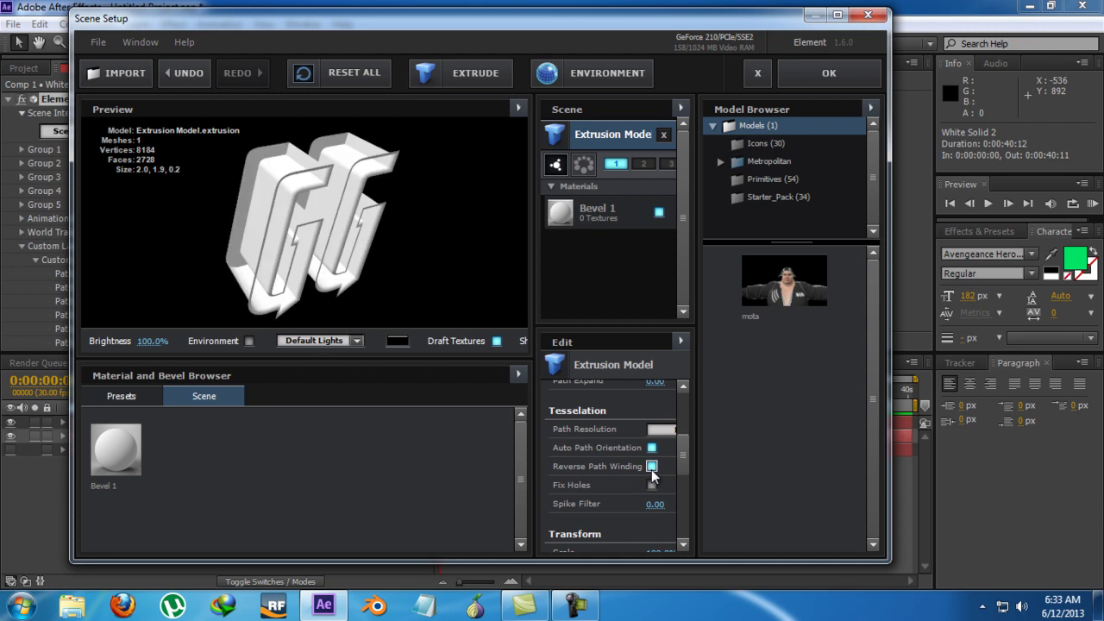
left_click_drag(310, 203, 259, 183)
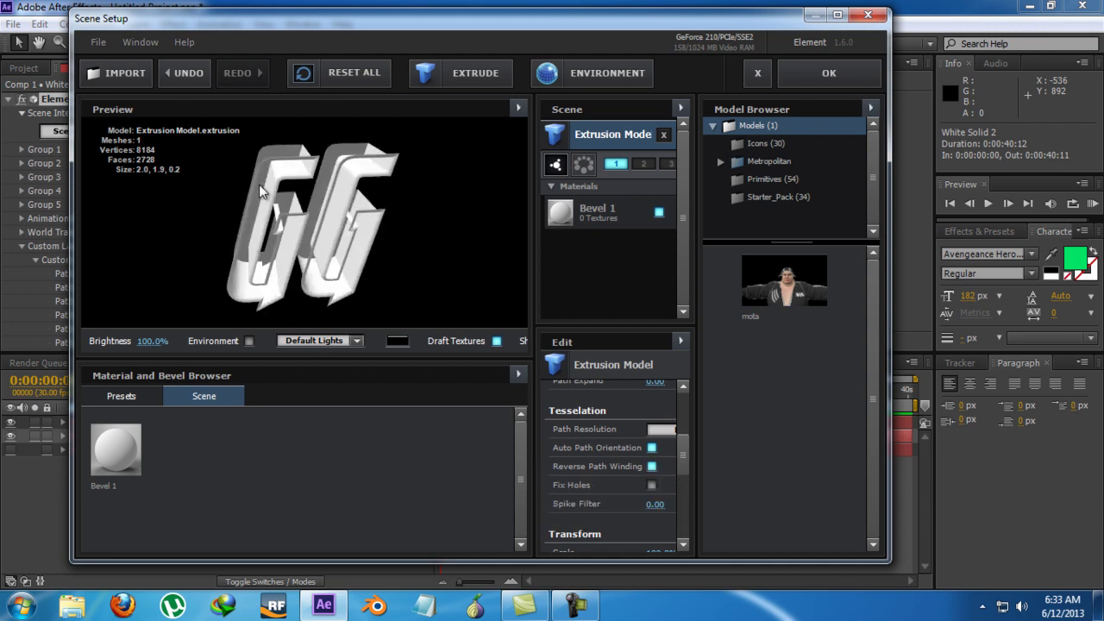
left_click(651, 466)
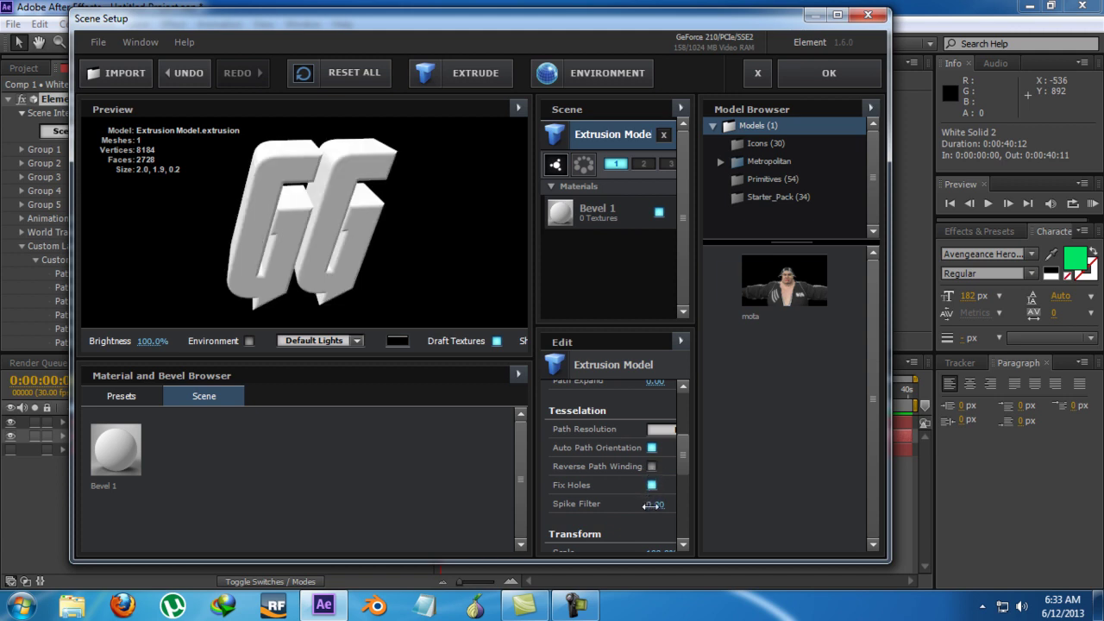
scroll(655, 500, "down", 4)
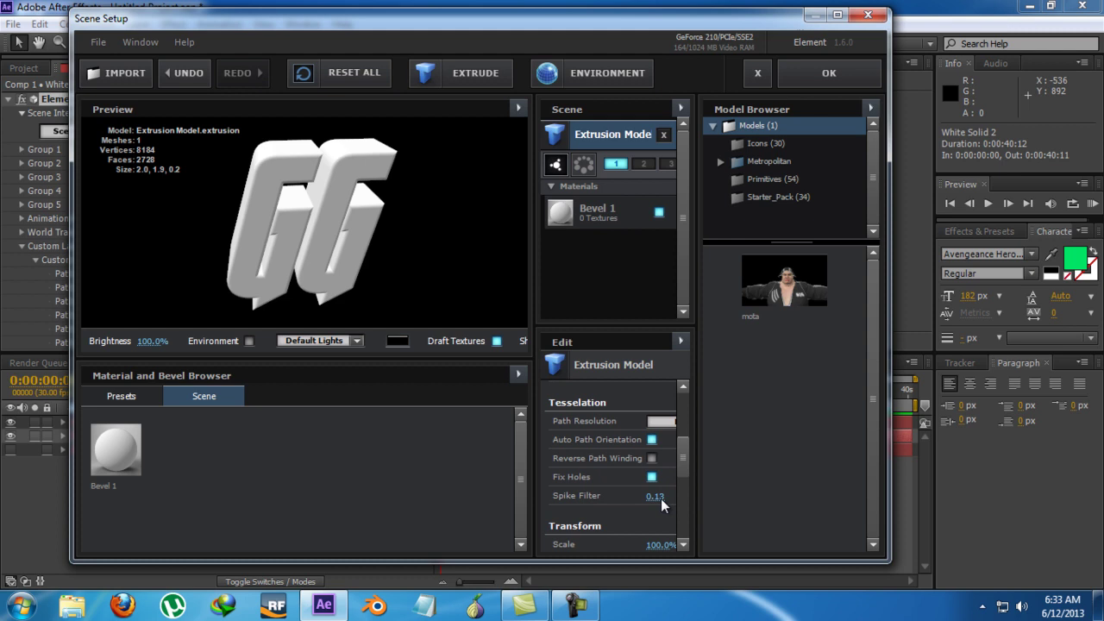
scroll(638, 463, "down", 3)
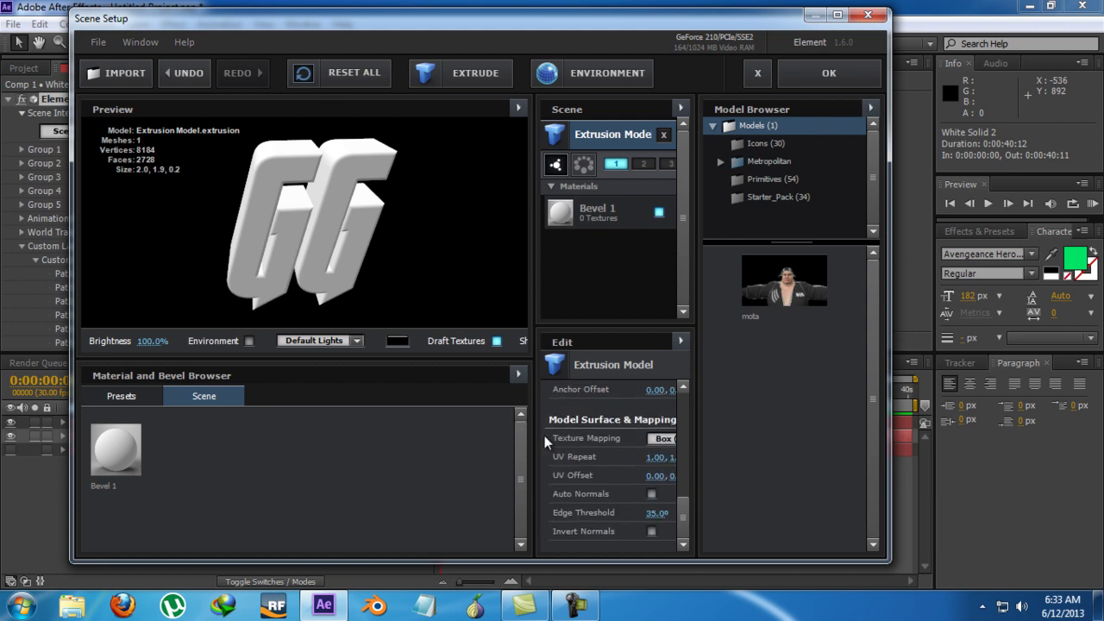
left_click_drag(252, 243, 314, 250)
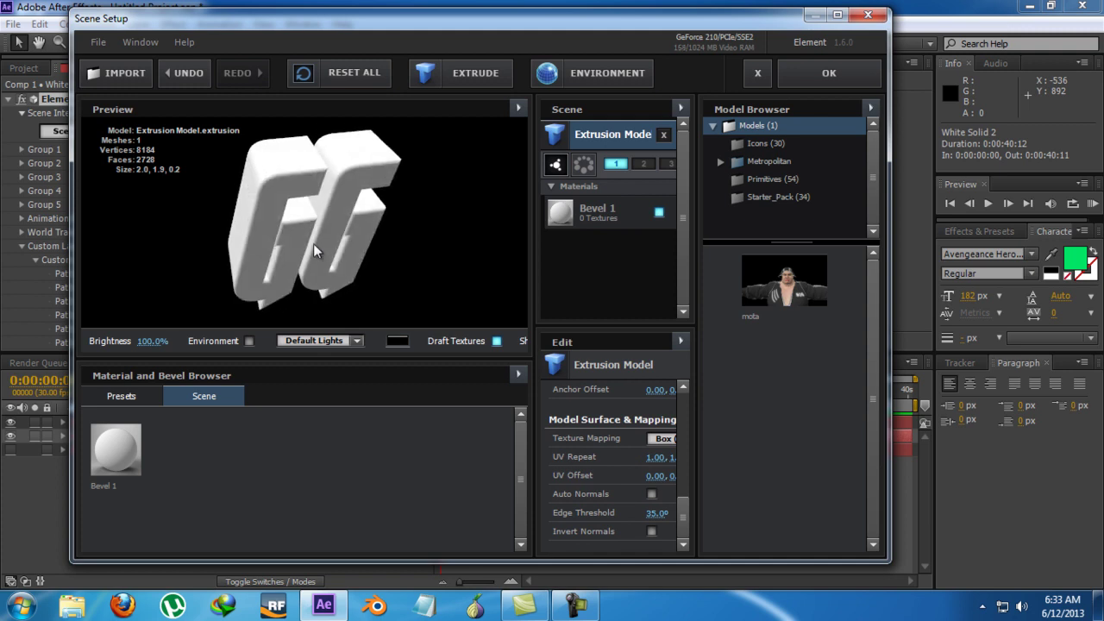
- Apply the Caution, then the Gold_Stripes bevel preset to GG from Presets > Bevels
left_click(140, 395)
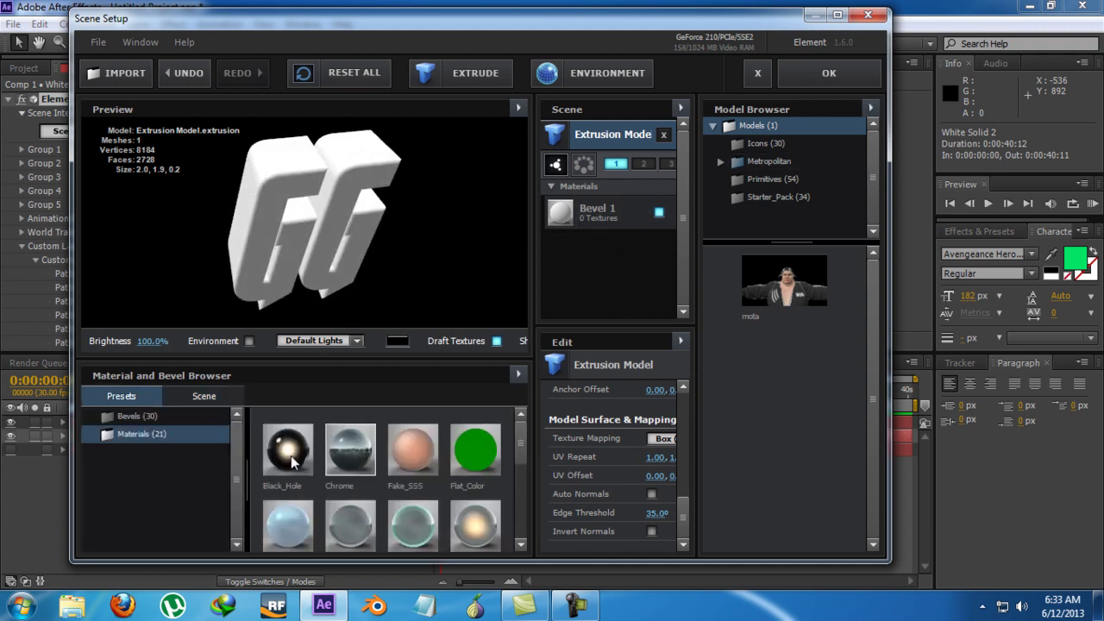
left_click(160, 416)
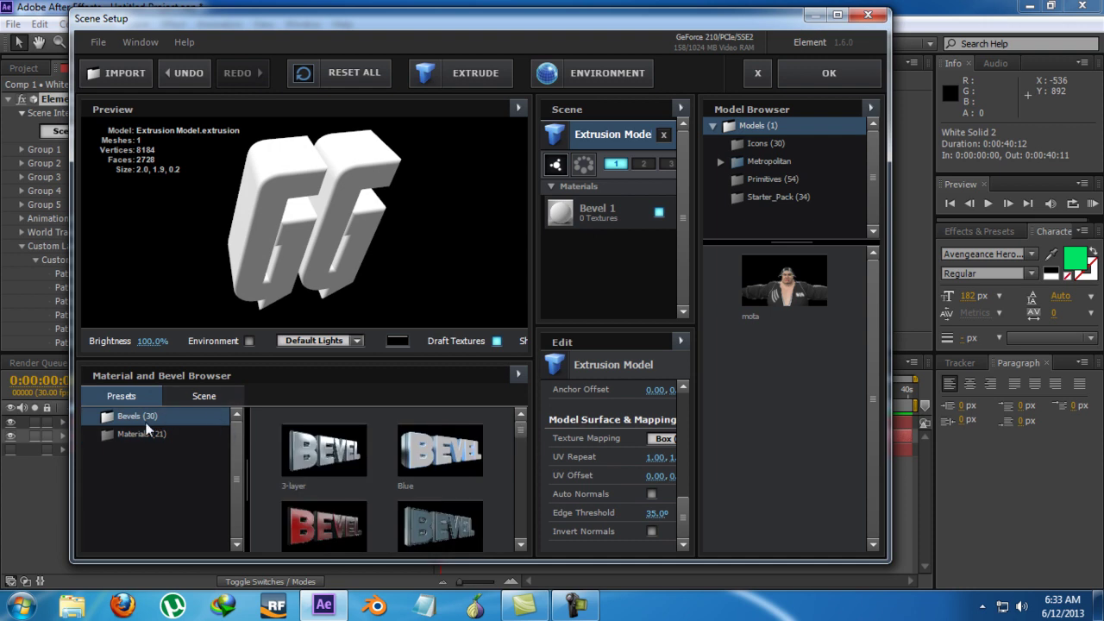
scroll(338, 464, "down", 3)
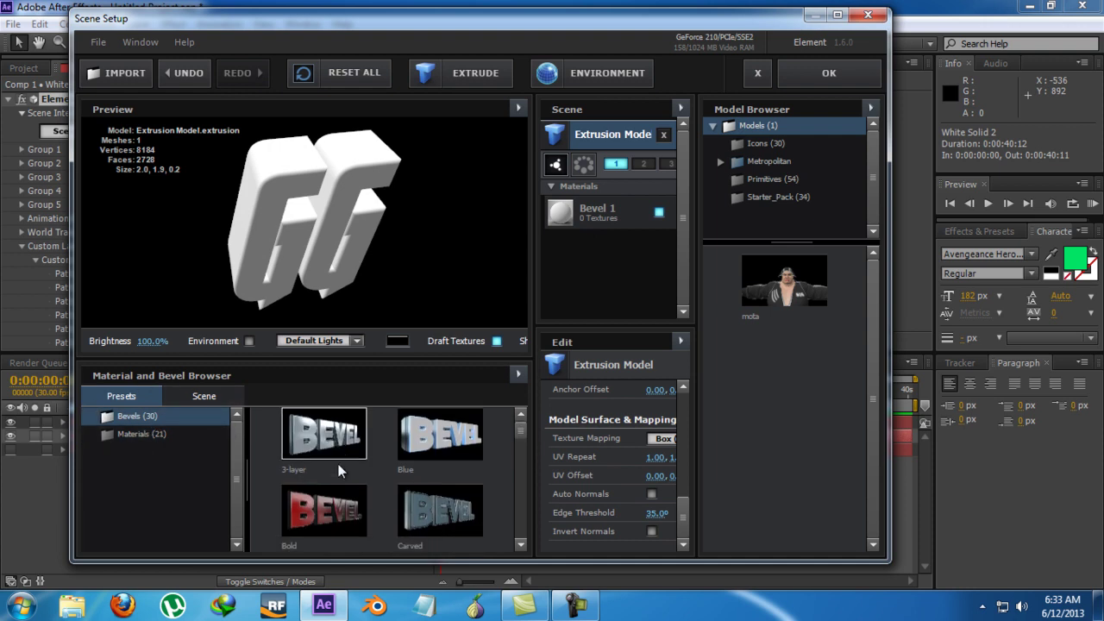
double_click(296, 457)
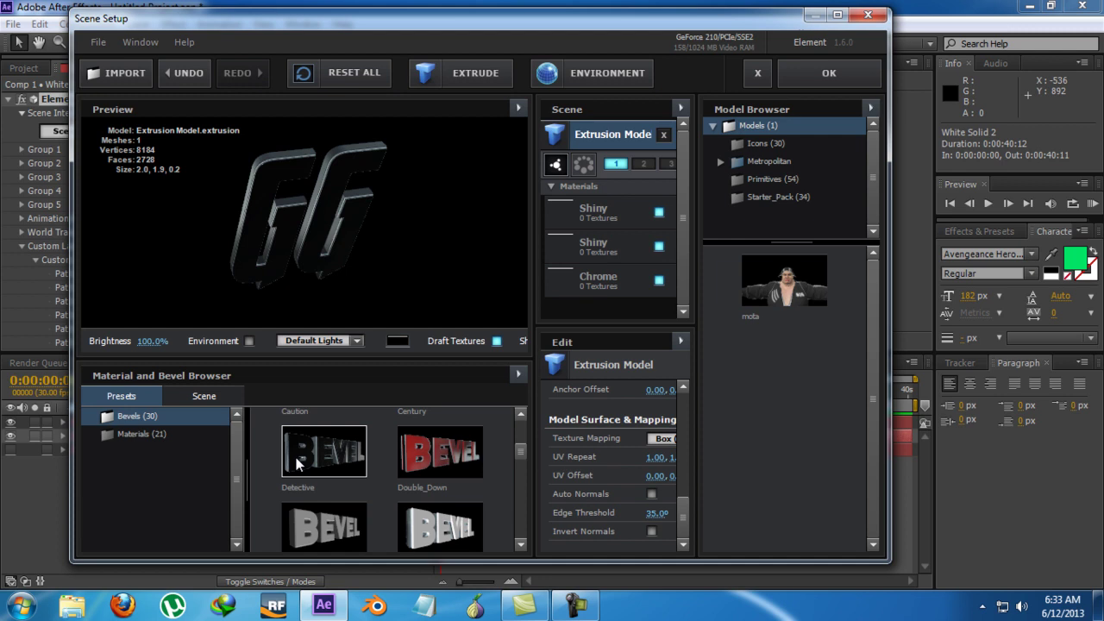
left_click_drag(292, 253, 289, 214)
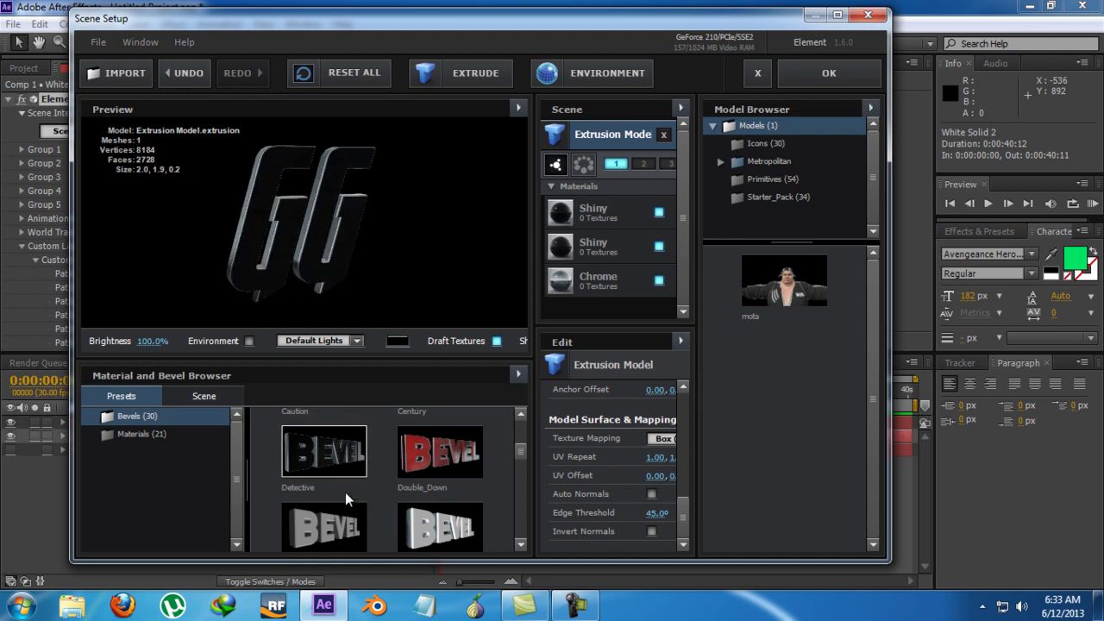
scroll(408, 448, "down", 3)
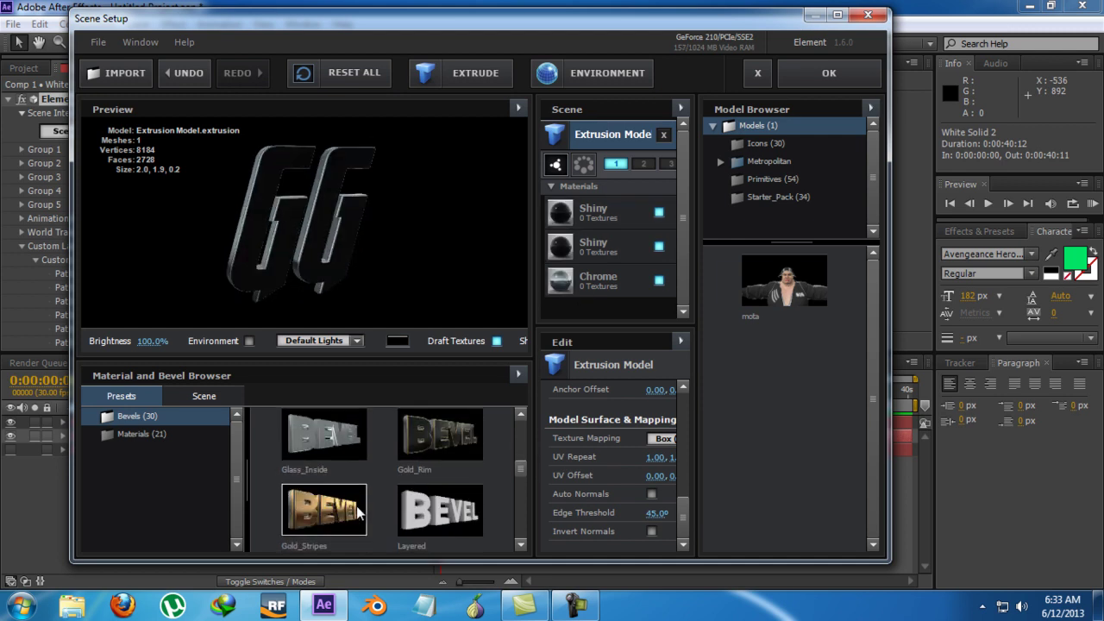
double_click(342, 512)
left_click_drag(322, 288, 488, 162)
- Toggle Environment lighting on and off, accept Scene Setup, and hide the green GG layer
left_click(248, 341)
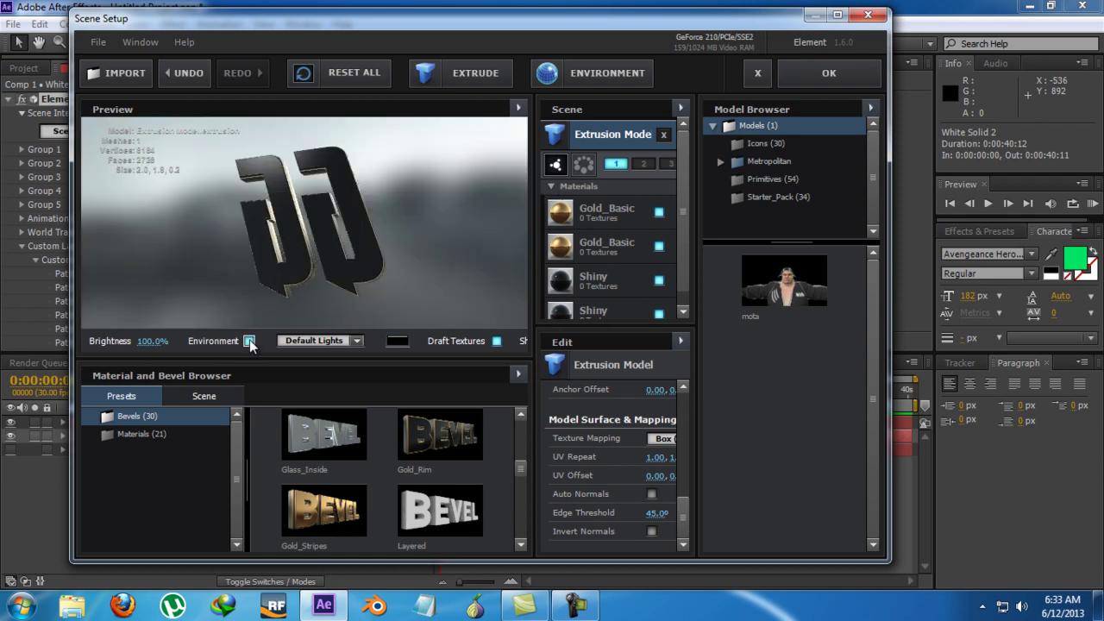
left_click(249, 340)
left_click_drag(263, 293, 166, 255)
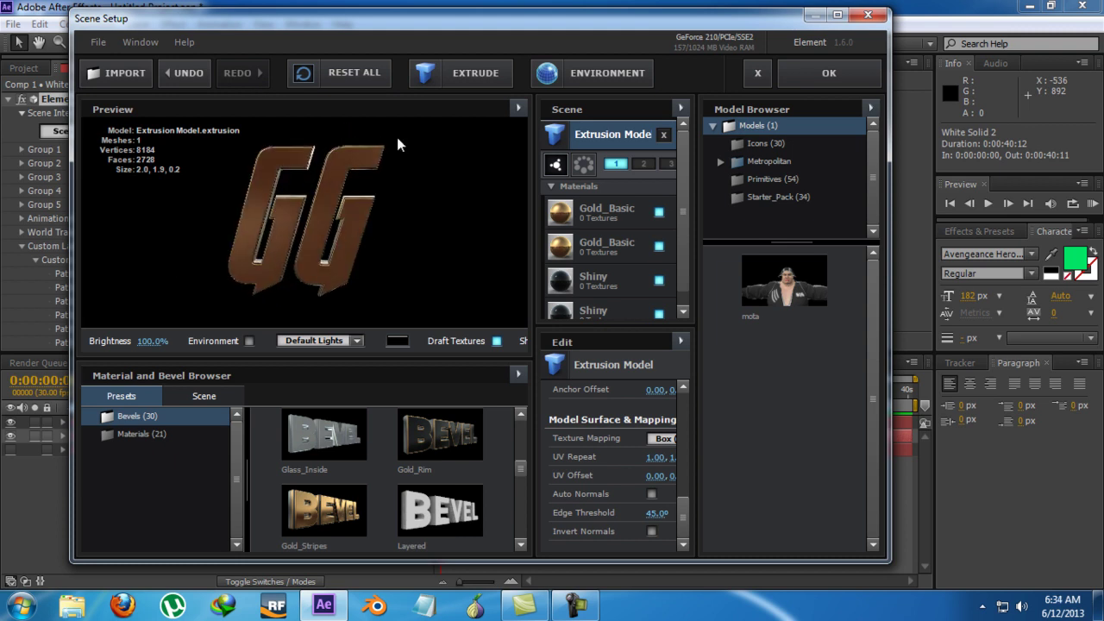
left_click(831, 69)
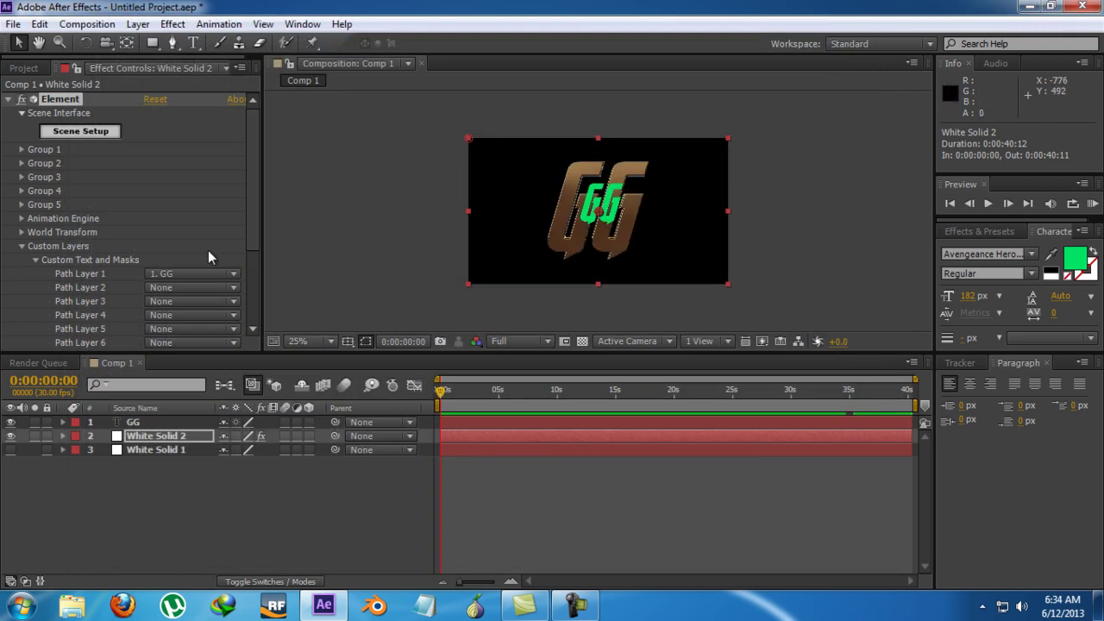
left_click(10, 422)
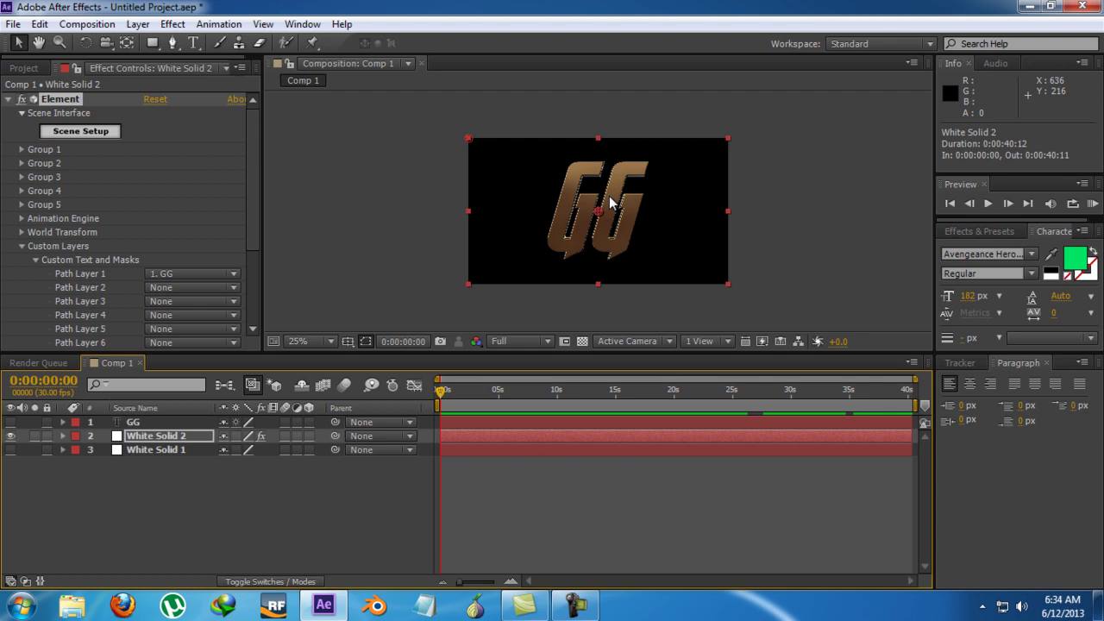
- Create a Group 1 Null via Group 1 > Group Utilities > Create Group Null and select it
scroll(605, 211, "up", 1)
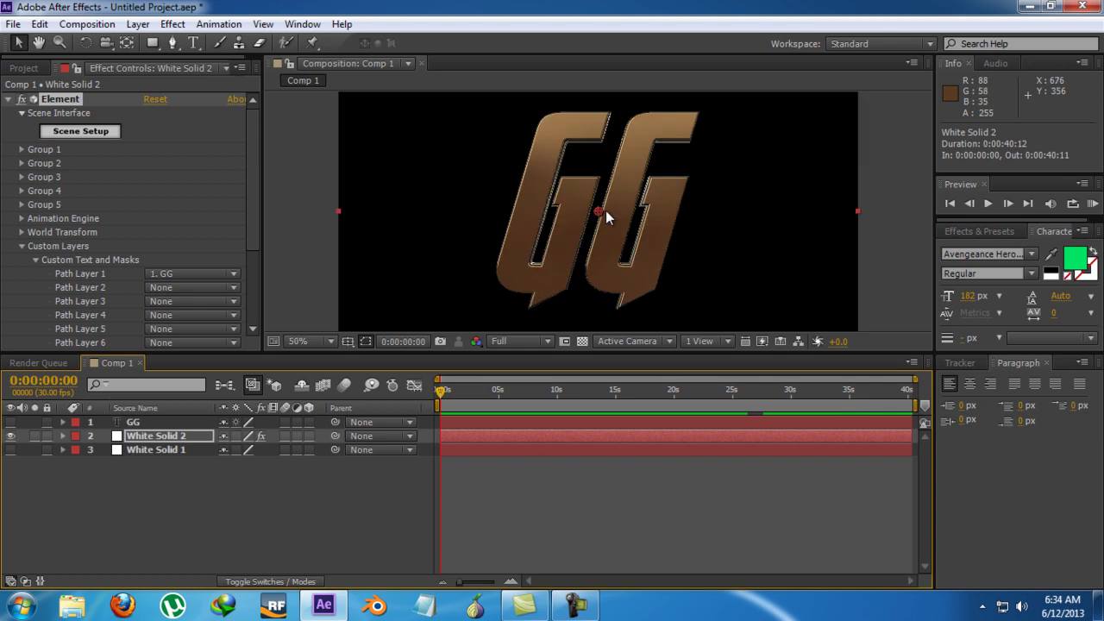
left_click(22, 150)
left_click(49, 218)
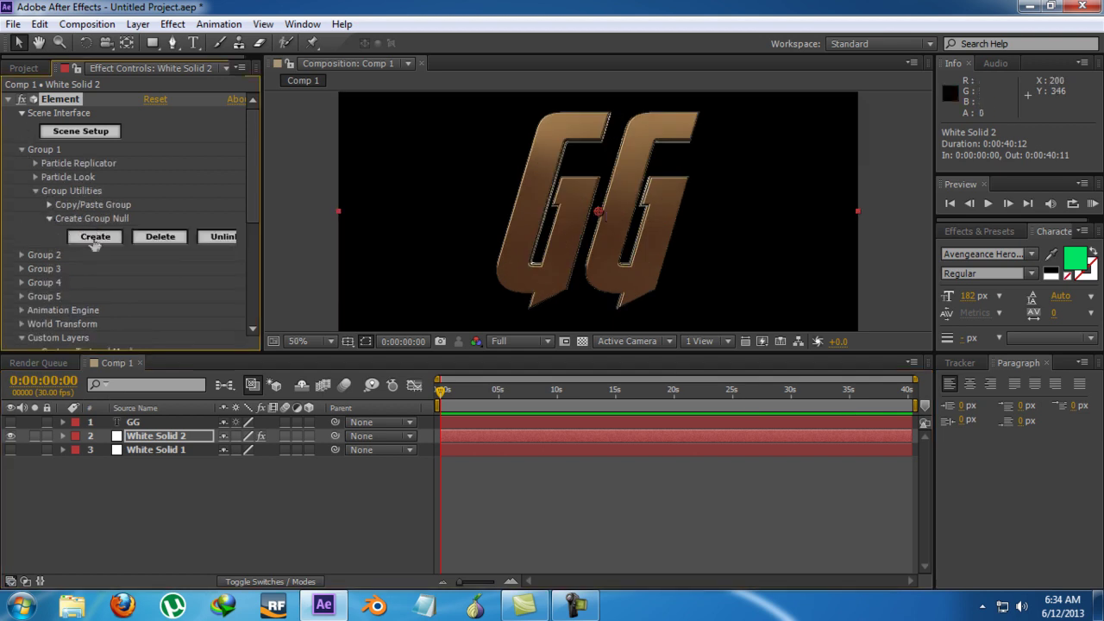
left_click(95, 236)
left_click(148, 422)
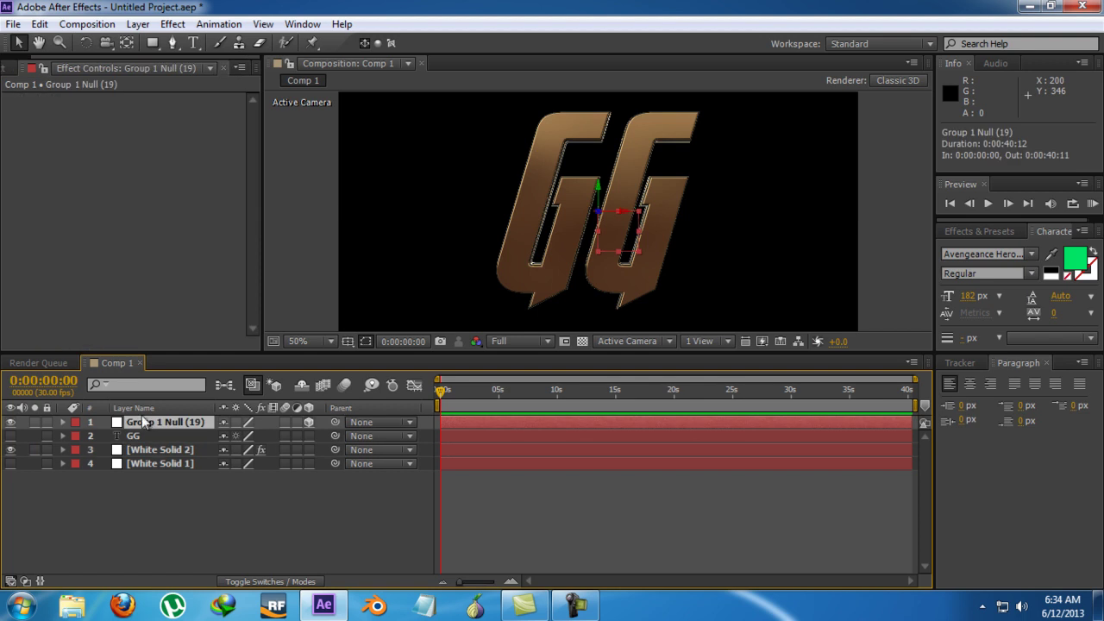
- Rotate the null to about 349.4°, 304.5°, 351.2° and zoom the view to 25%
left_click(142, 408)
left_click(87, 44)
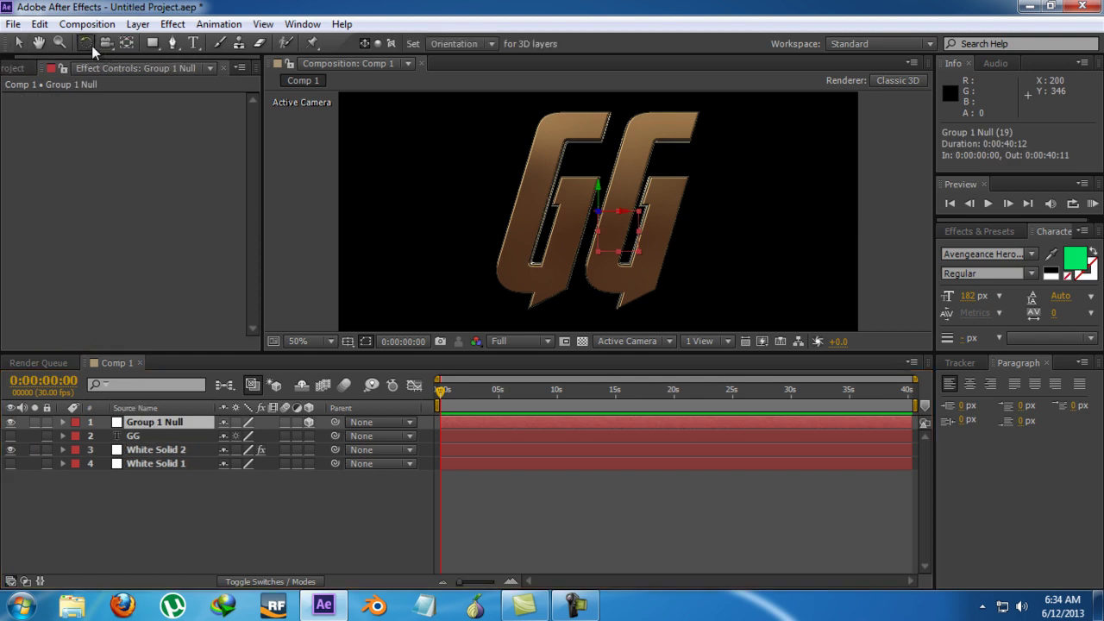
left_click_drag(597, 200, 617, 219)
key("comma")
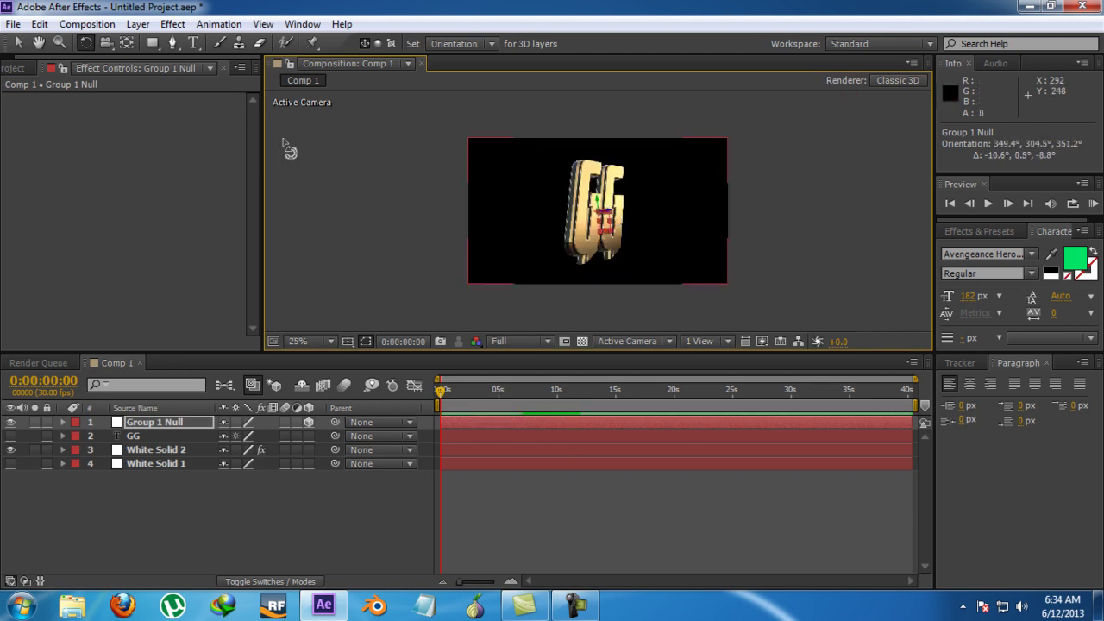
- Select White Solid 1 and turn on its visibility to show the masked polygon behind GG
left_click(19, 42)
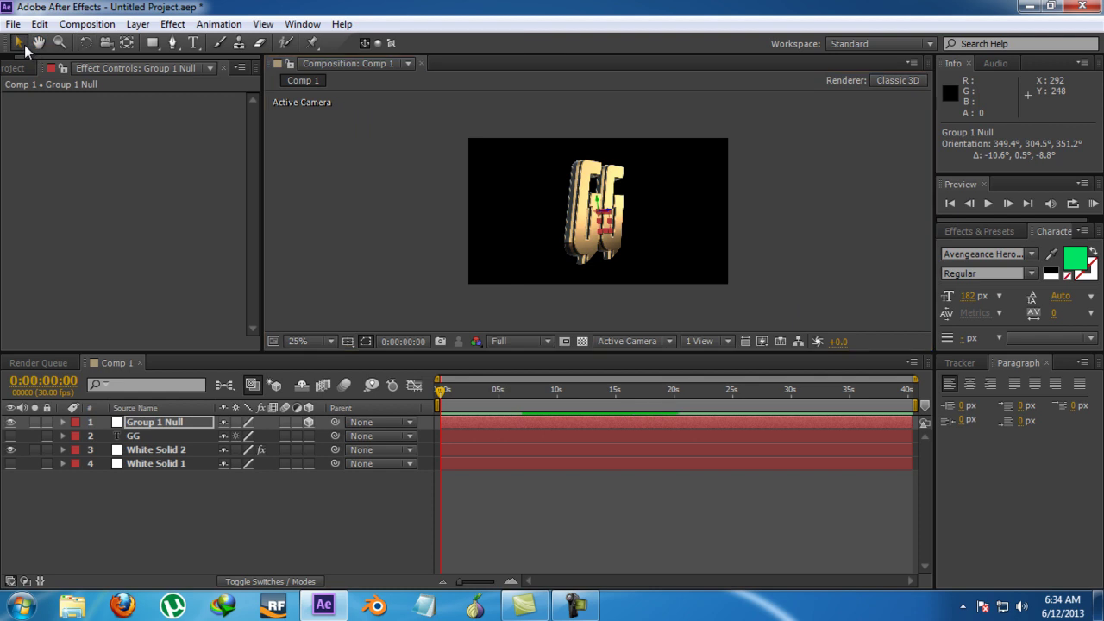
left_click(11, 437)
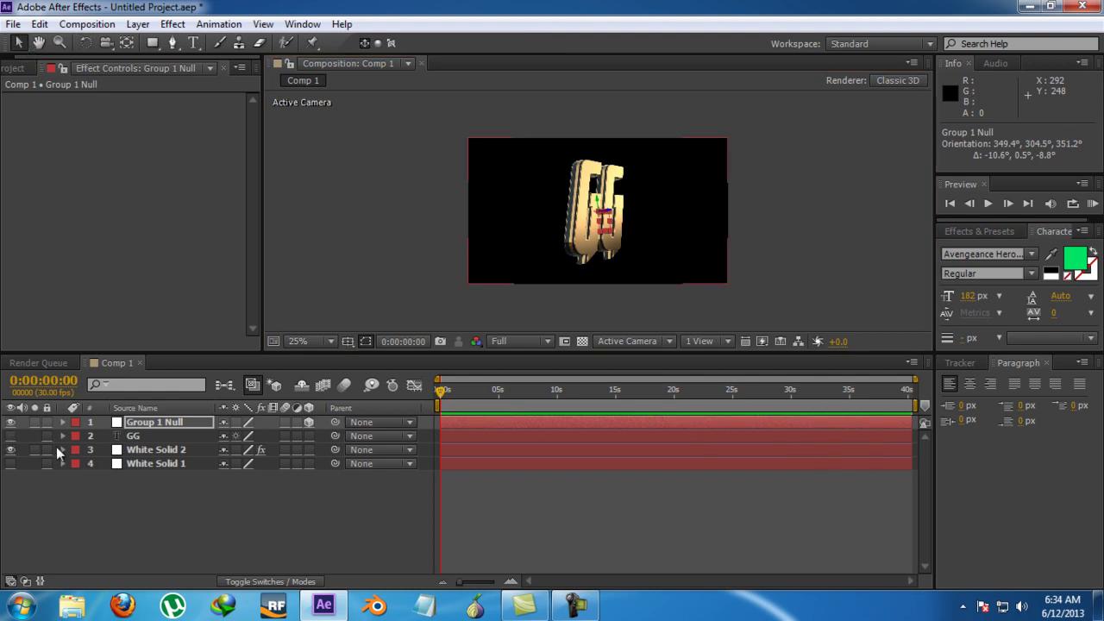
left_click(131, 464)
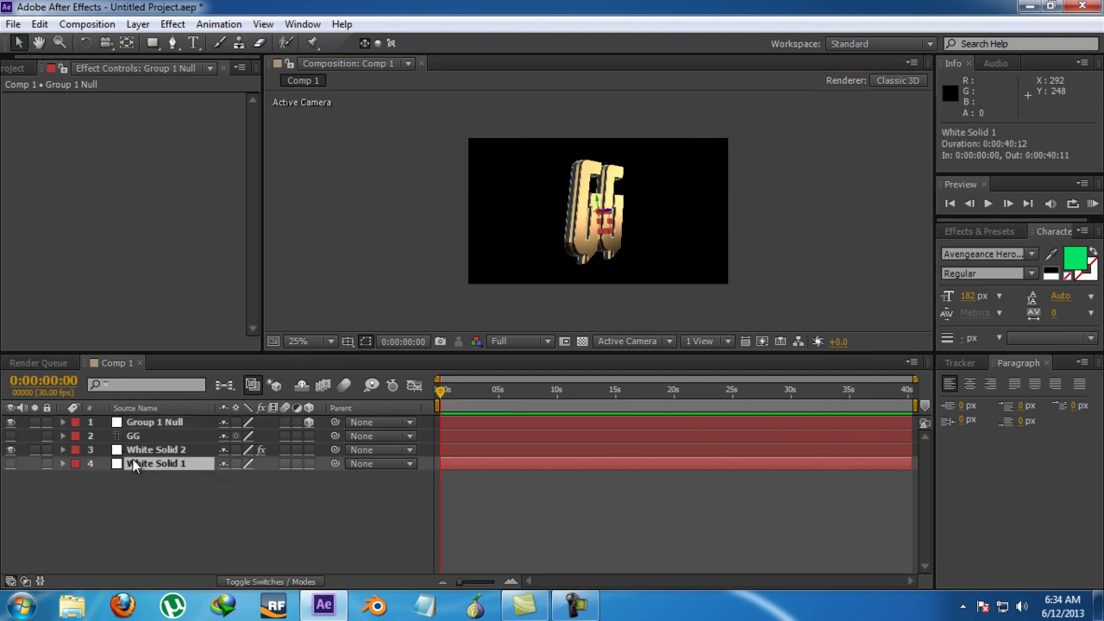
left_click(11, 464)
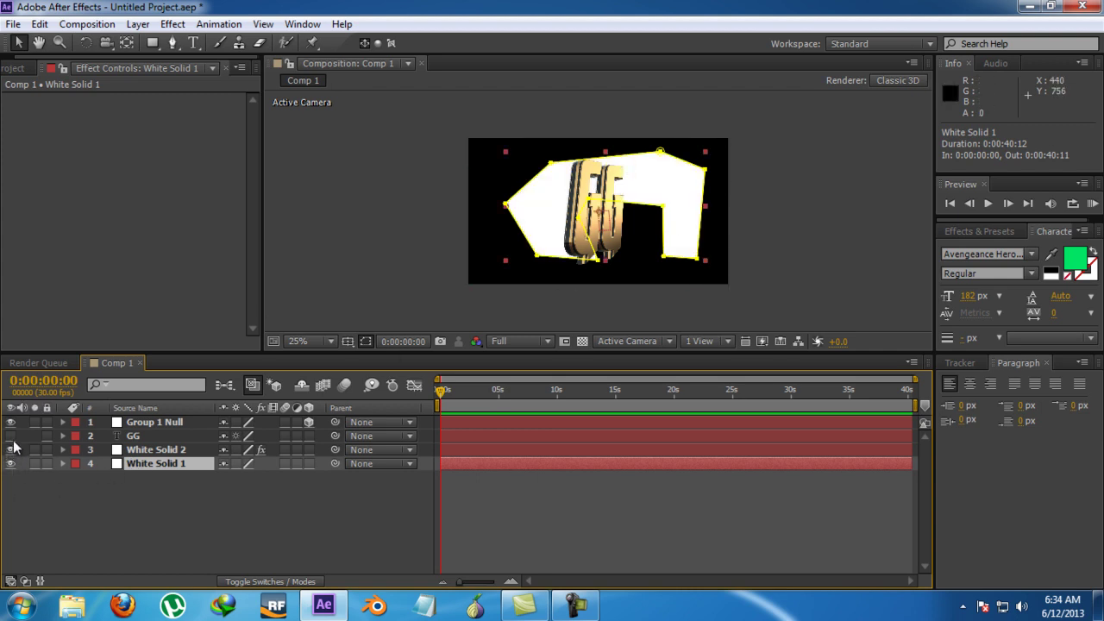
- Set White Solid 2's Element Path Layer 2 to '4. White Solid 1' and reopen Scene Setup
left_click(156, 444)
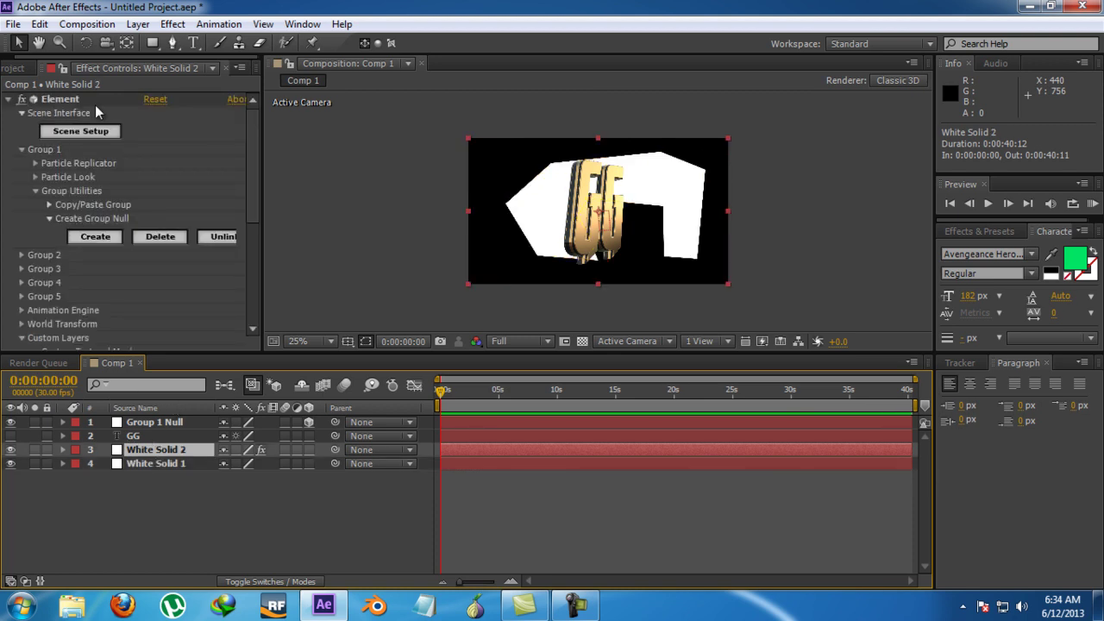
scroll(62, 317, "down", 2)
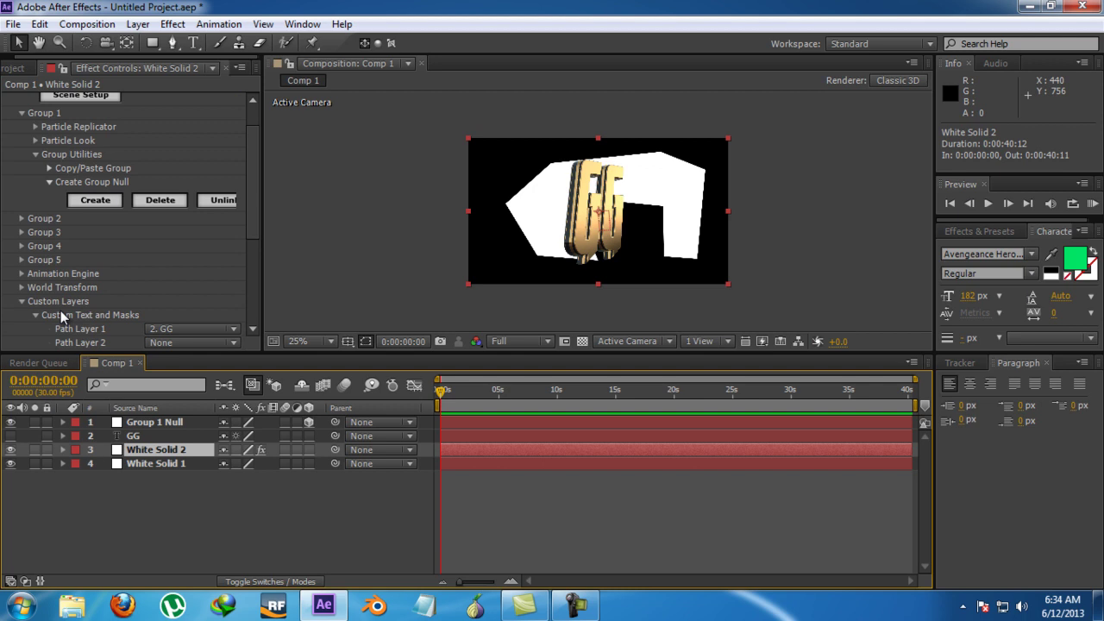
left_click(162, 342)
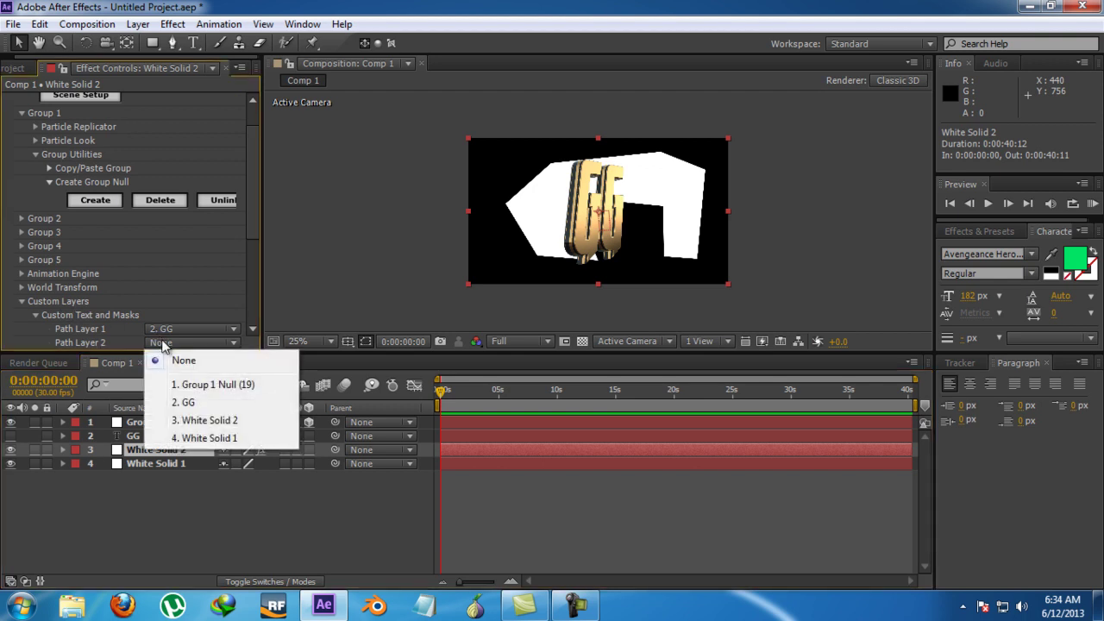
left_click(207, 438)
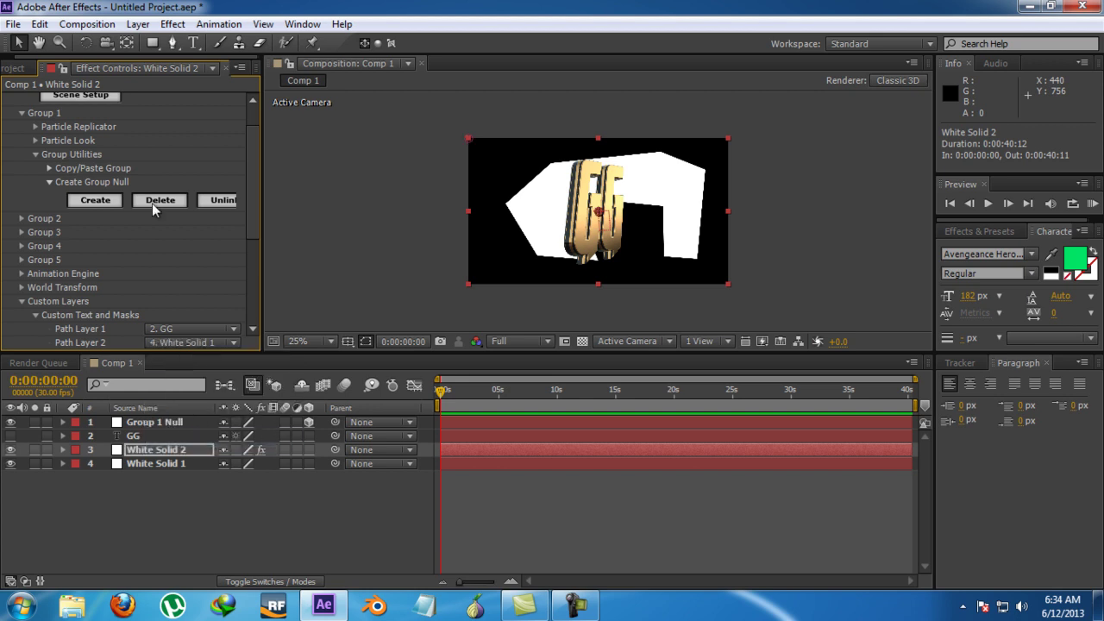
left_click(102, 101)
- Extrude Custom Path 2, the cave mask shape, with Bevel Scale raised to 6.63
left_click(479, 75)
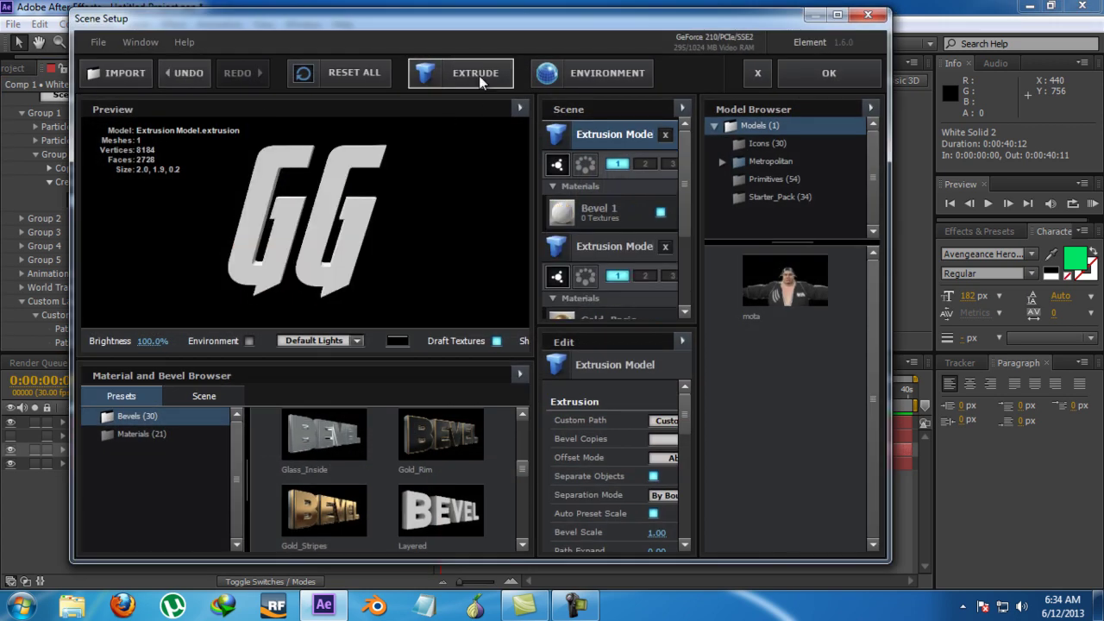
left_click_drag(273, 251, 334, 234)
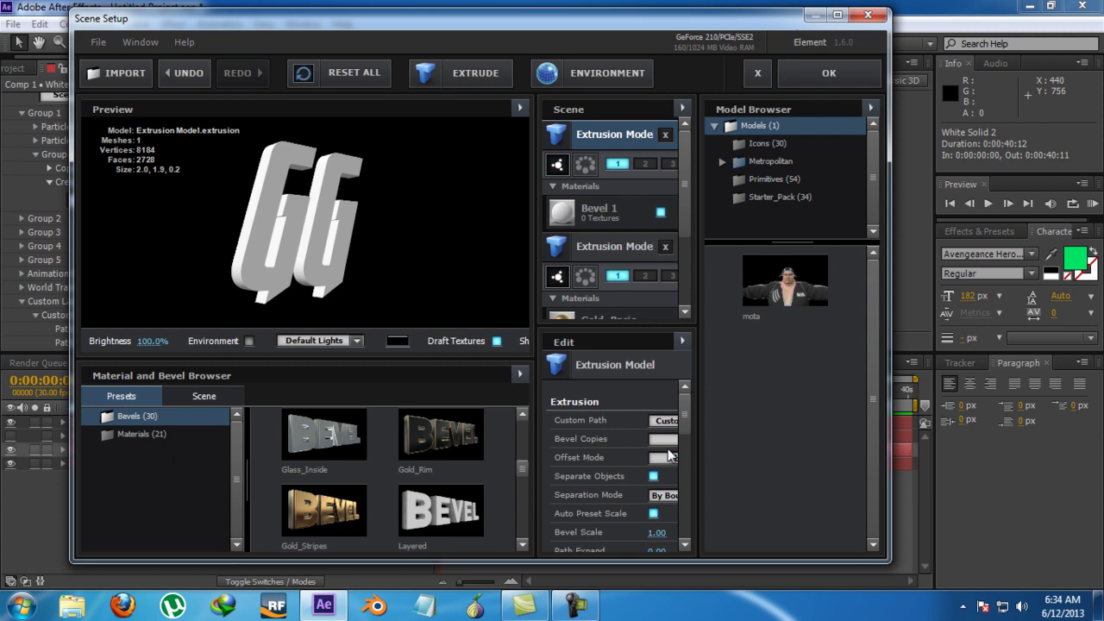
left_click(660, 420)
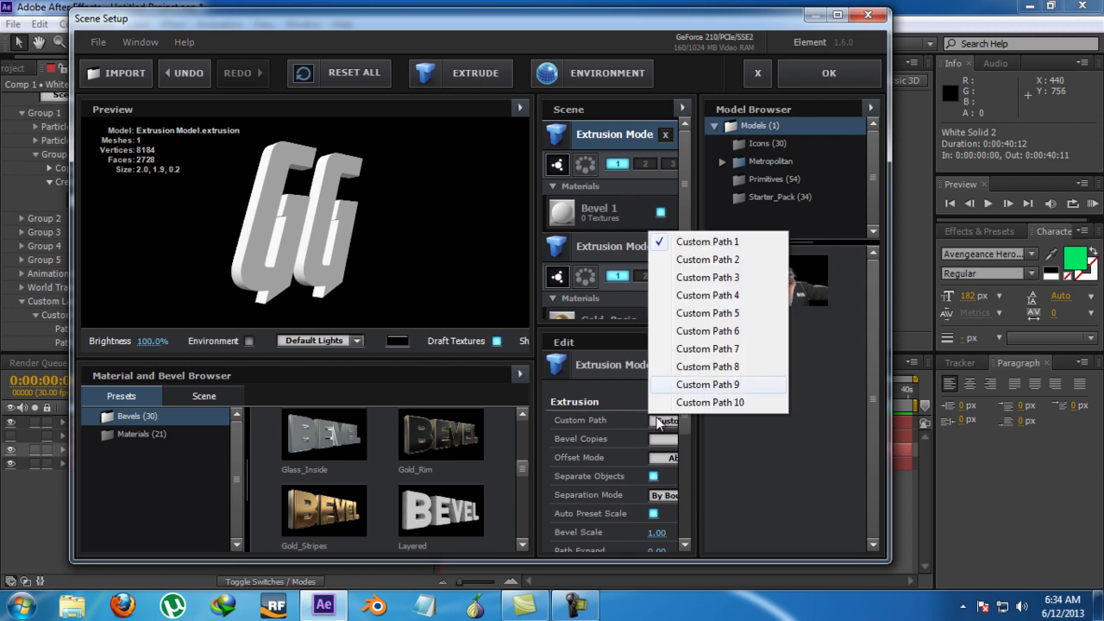
left_click(692, 260)
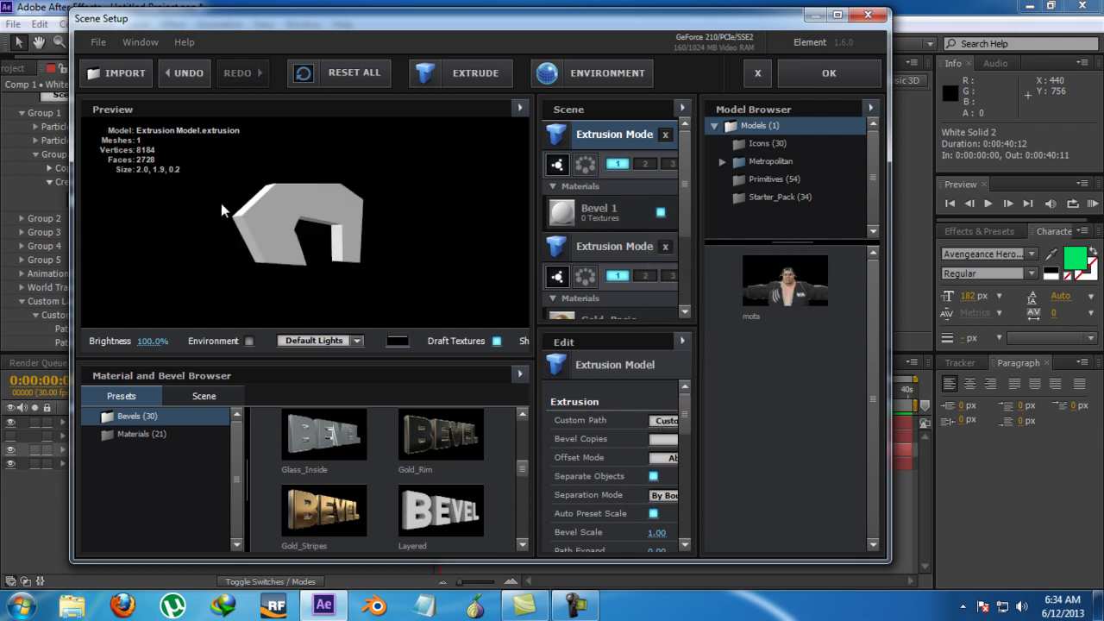
left_click_drag(221, 202, 229, 274)
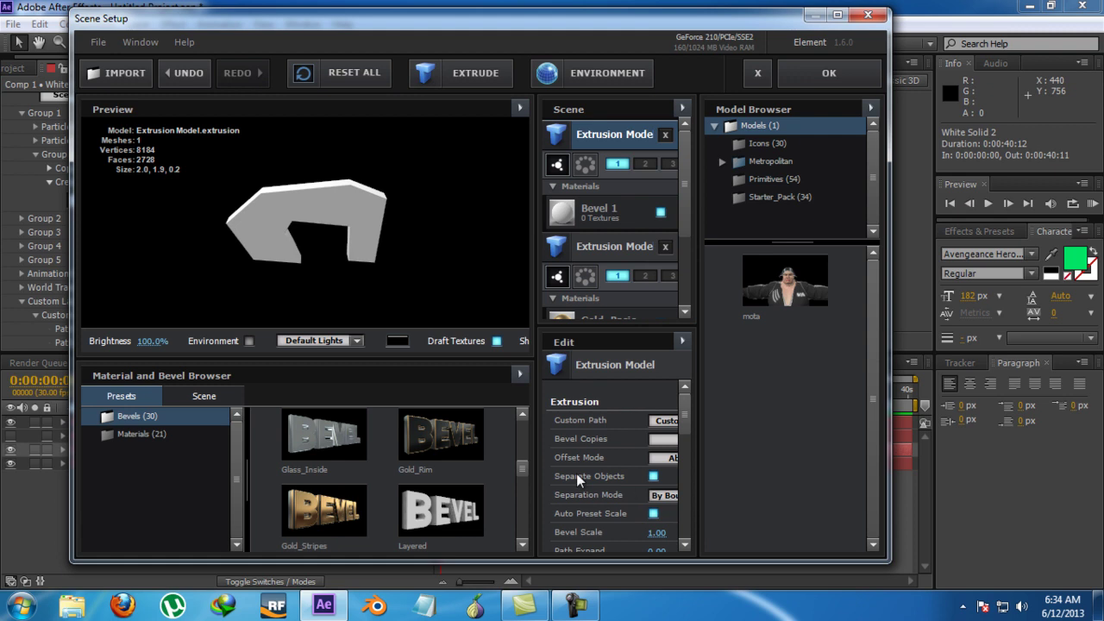
scroll(577, 474, "down", 2)
left_click_drag(657, 475, 1098, 469)
left_click_drag(135, 240, 333, 226)
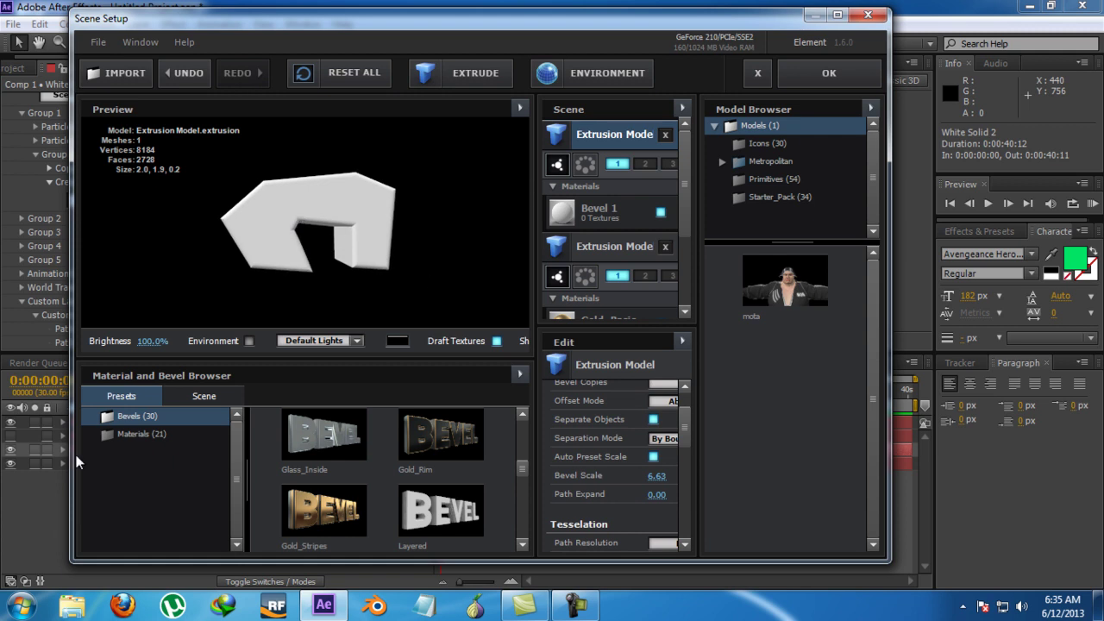
- Preview Glass_Tint and Gold_Basic, then give the cave model Black_Hole and close Scene Setup
left_click(137, 434)
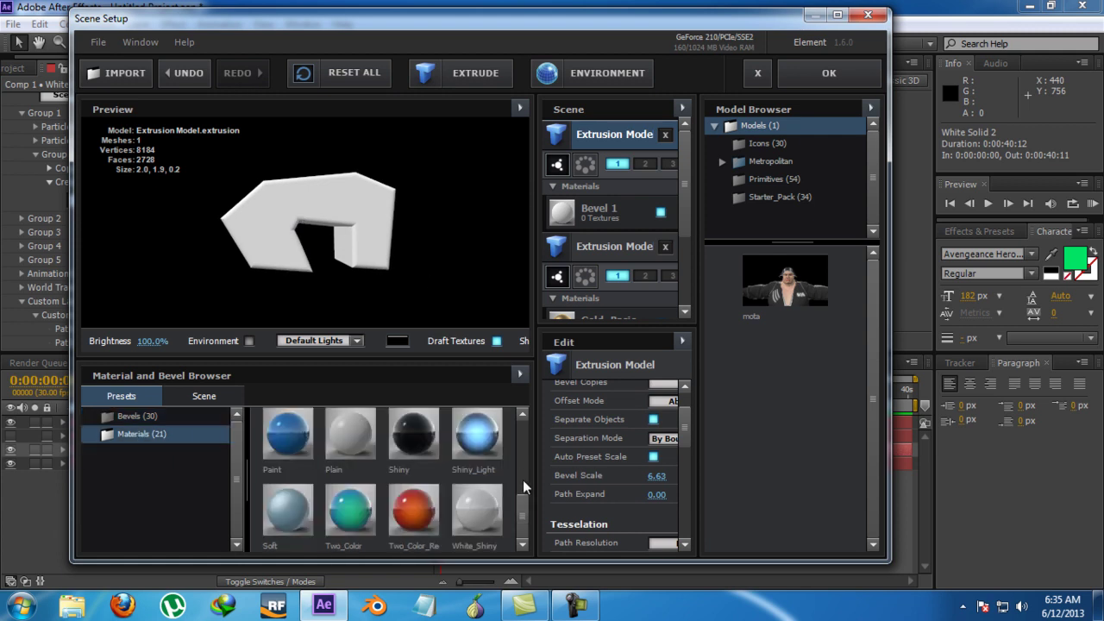
scroll(523, 479, "up", 3)
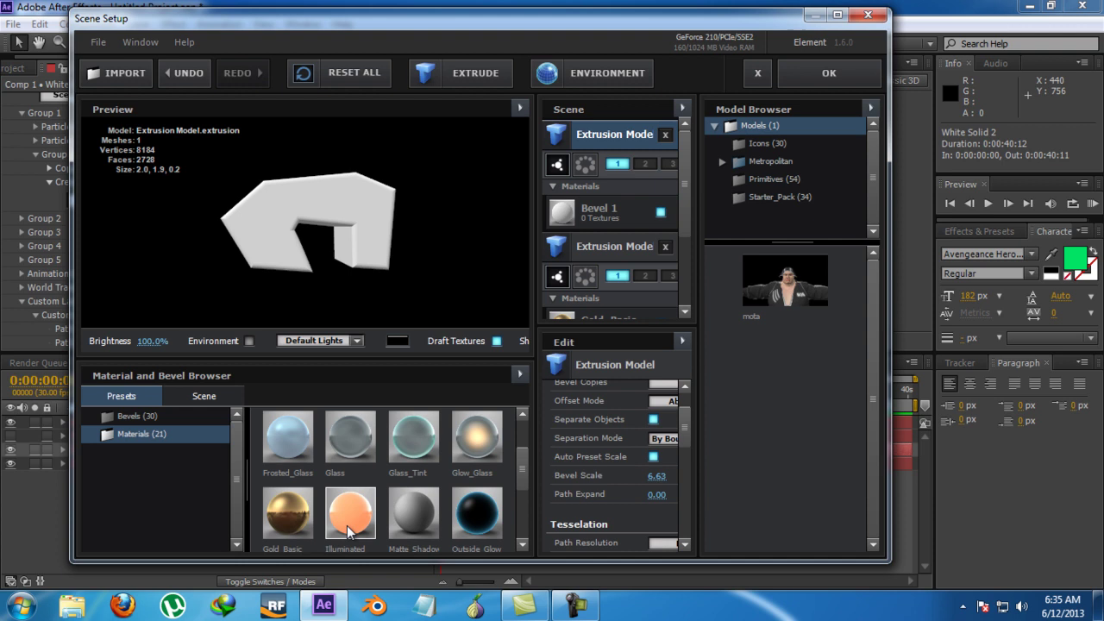
left_click(413, 437)
left_click_drag(309, 238, 269, 257)
left_click(293, 521)
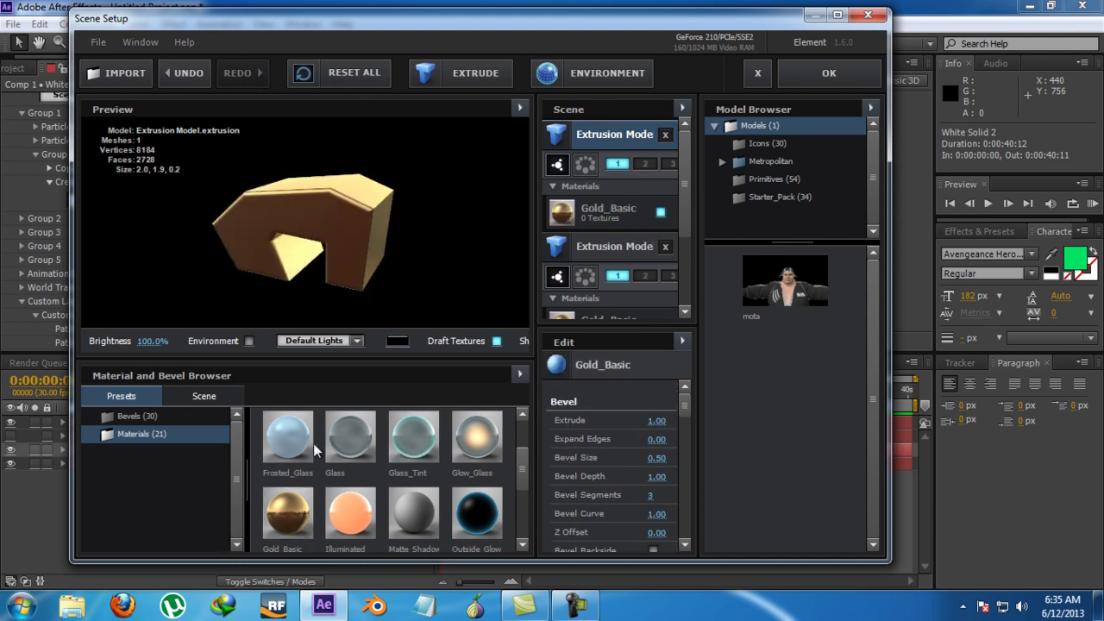
scroll(310, 450, "up", 2)
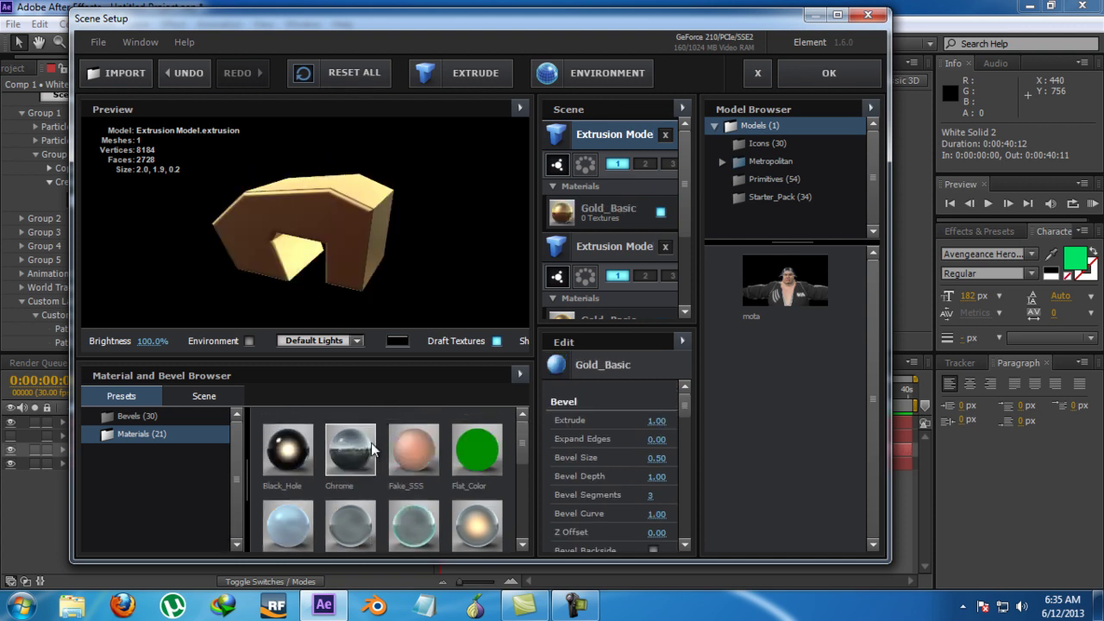
left_click(282, 457)
left_click_drag(280, 252, 388, 222)
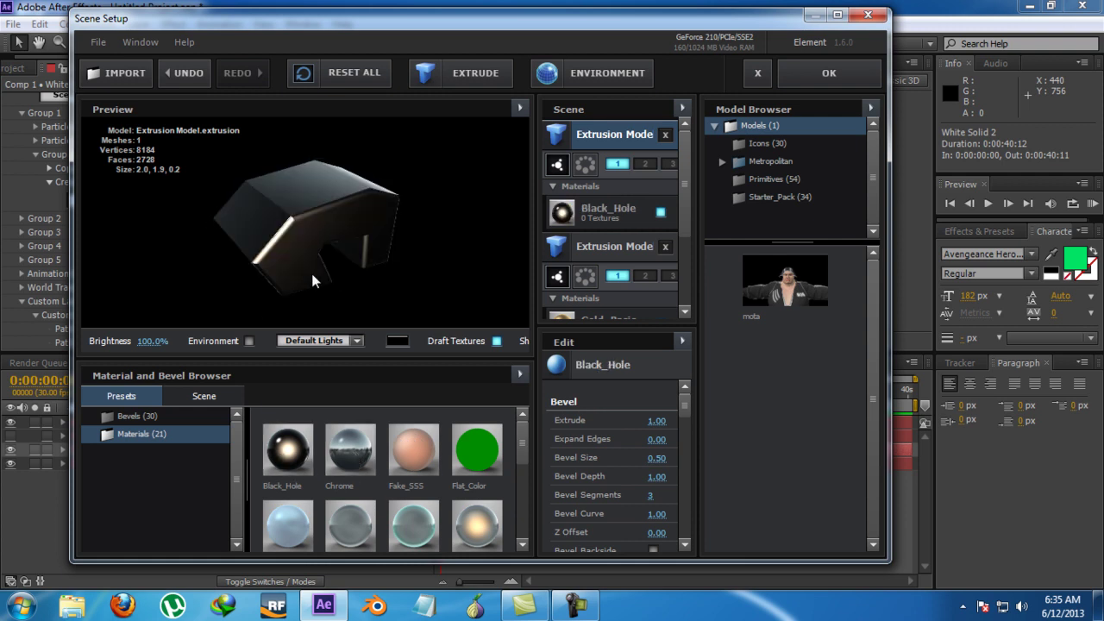
left_click(826, 74)
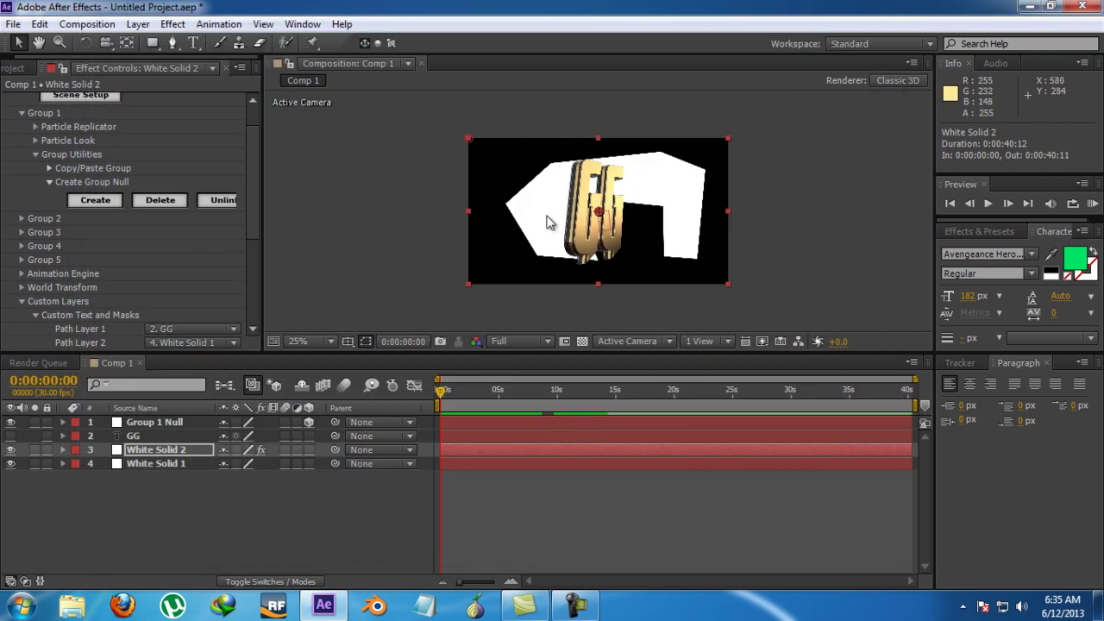
- Hide White Solid 1 and create a null controlling Group 2
left_click(10, 463)
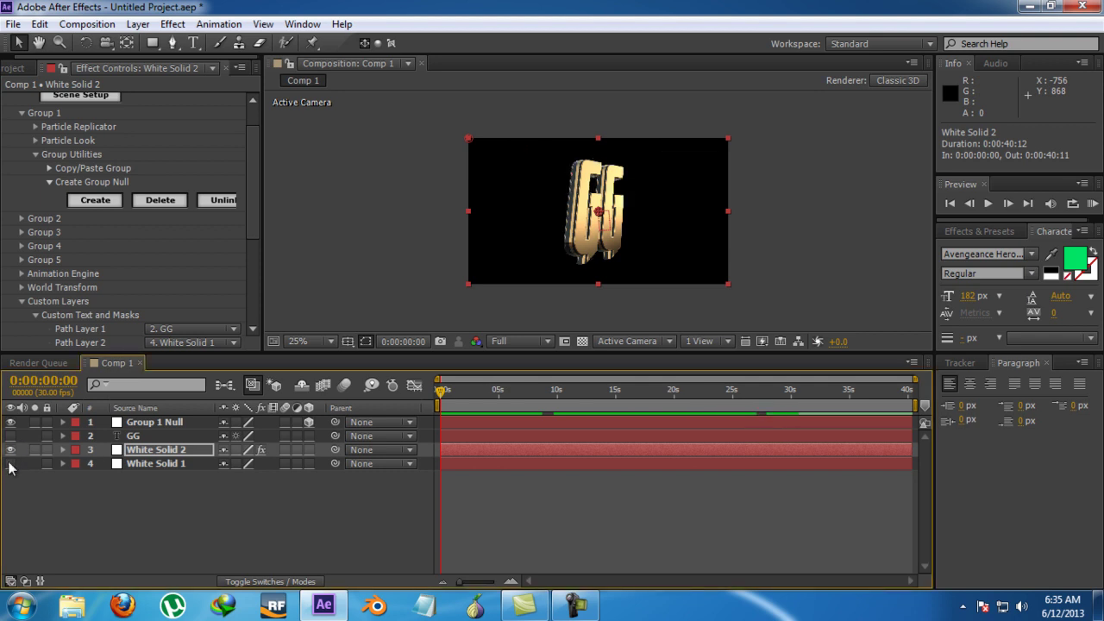
left_click(21, 219)
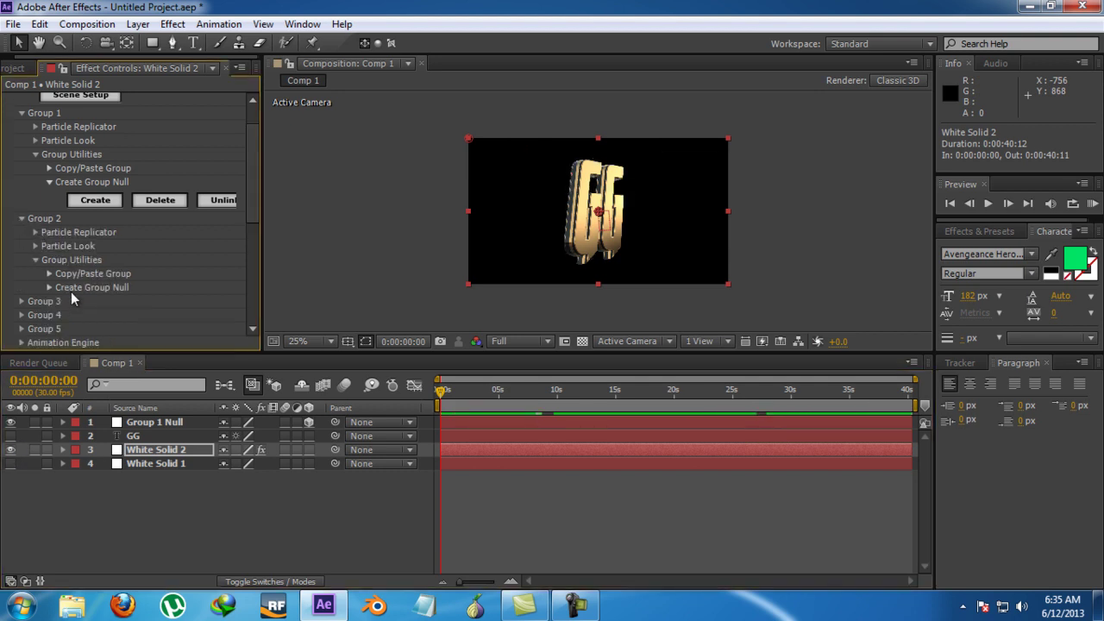
left_click(49, 287)
left_click(95, 305)
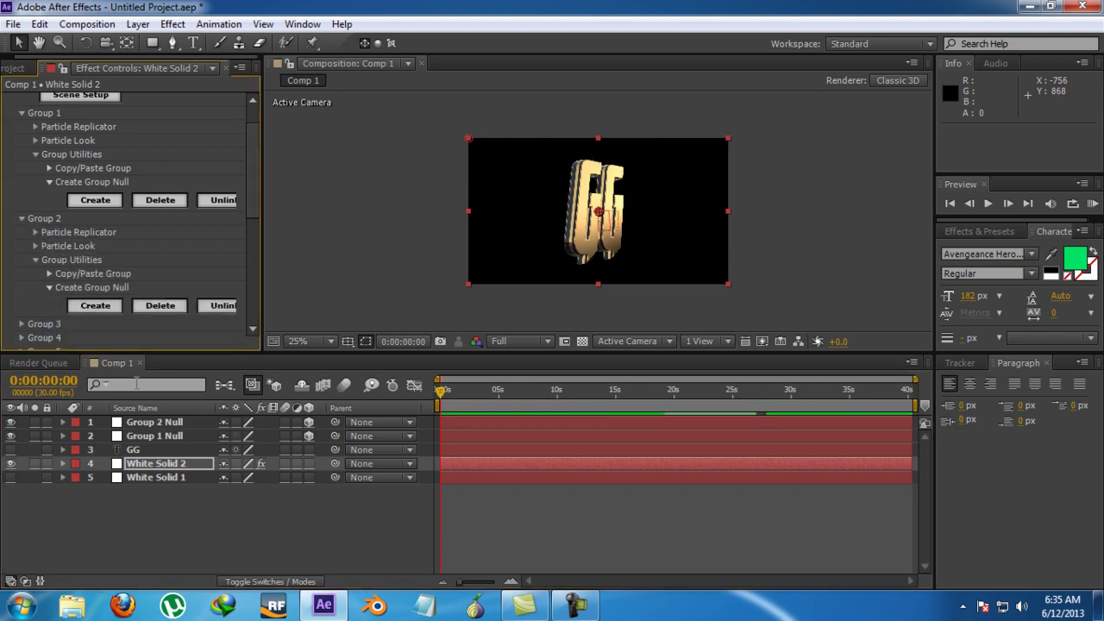
- Scale the new Group 2 Null up to 433%
left_click(150, 423)
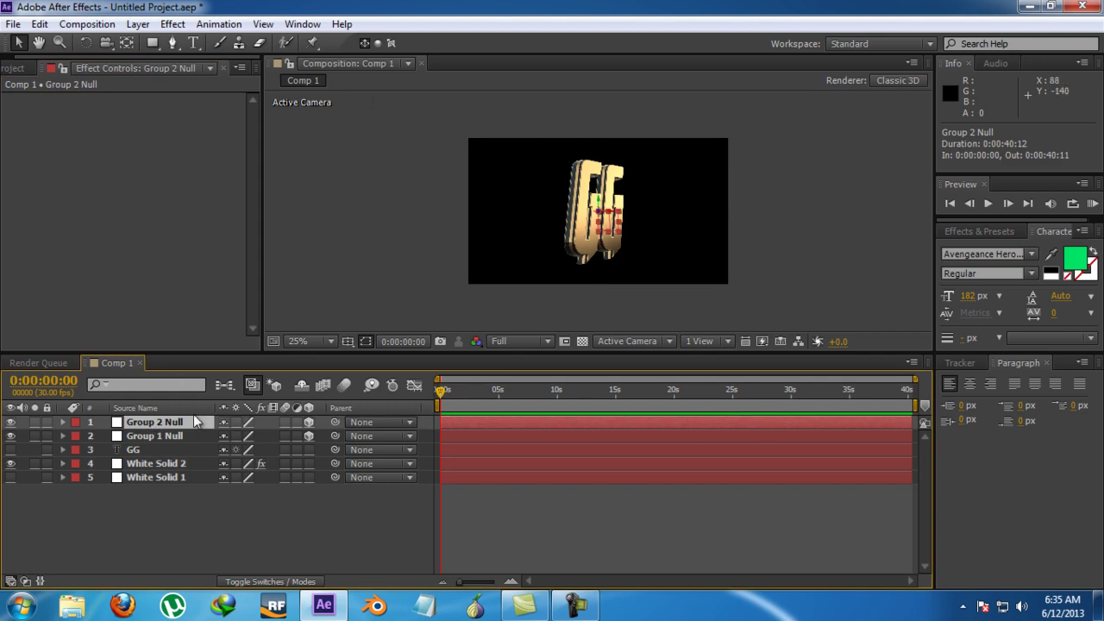
key("s")
left_click_drag(244, 436, 397, 437)
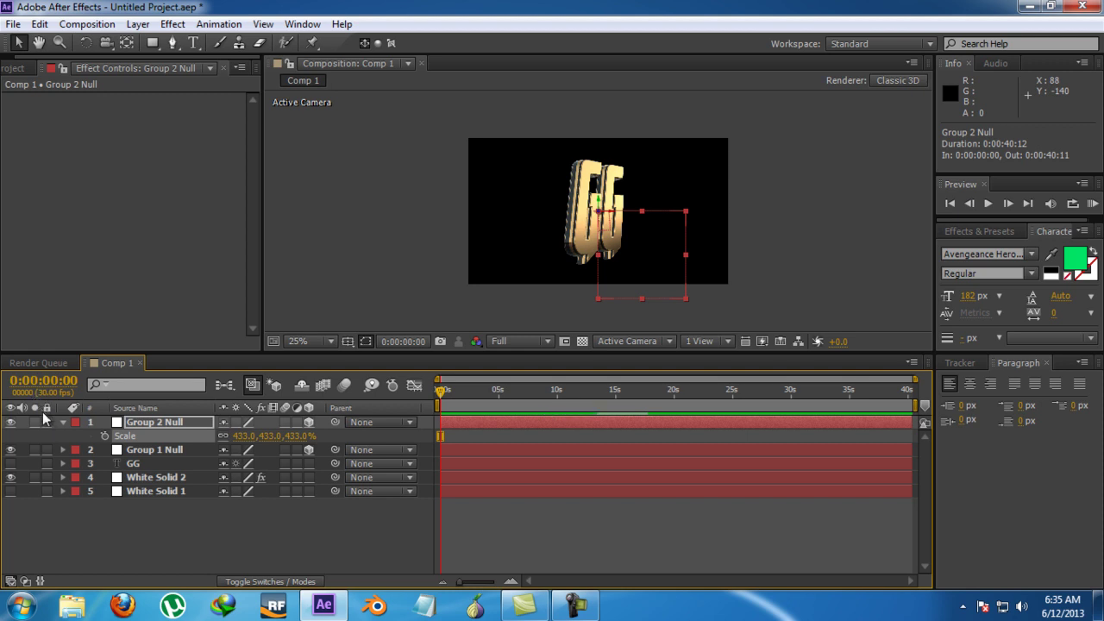
- In White Solid 2's Element Scene Setup, set the first Extrusion Model to group 2 and confirm
left_click(63, 424)
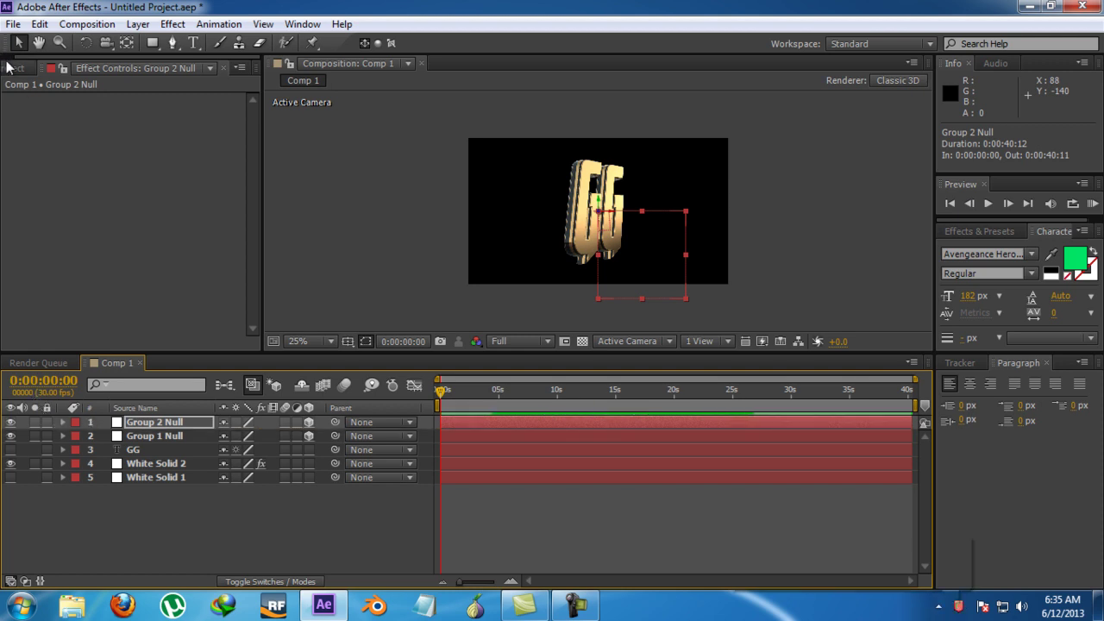
left_click(13, 67)
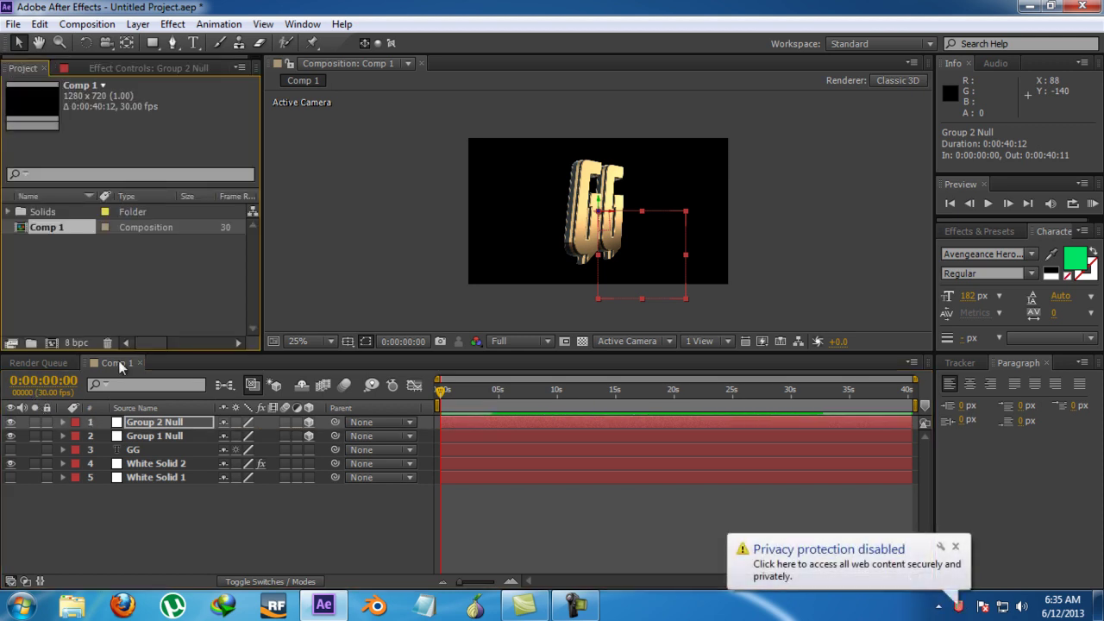
left_click(158, 452)
left_click(155, 463)
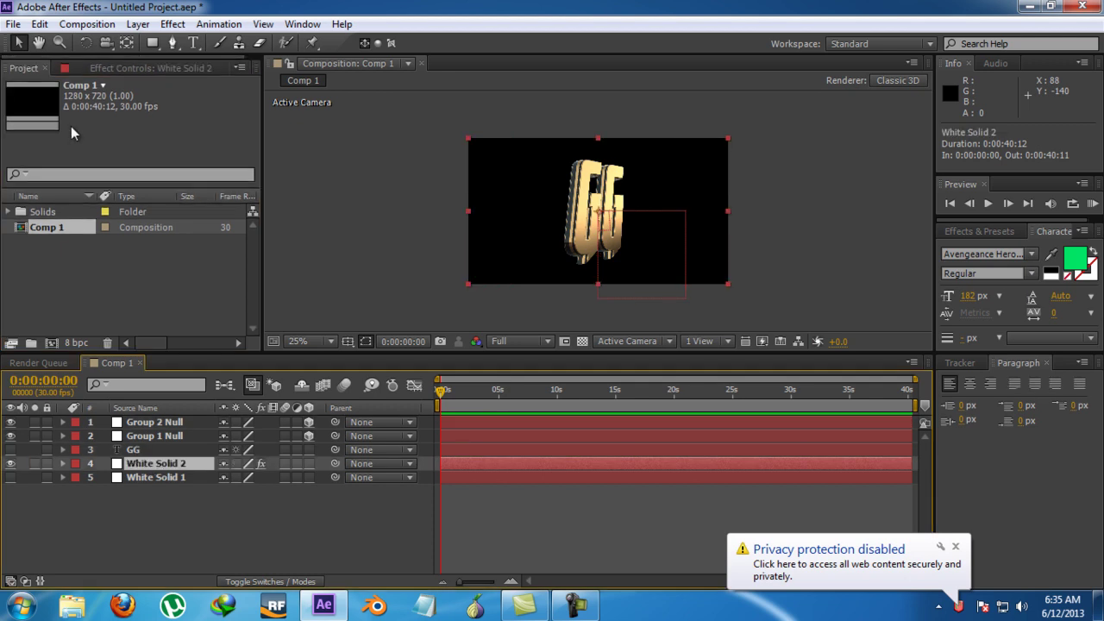
left_click(123, 64)
left_click(81, 130)
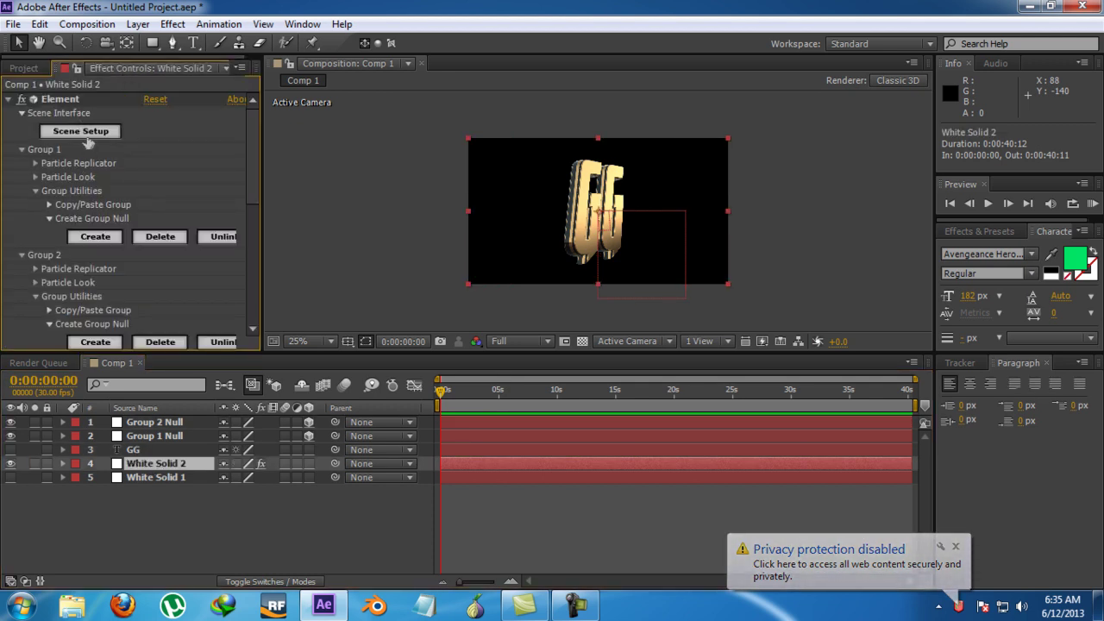
left_click(646, 165)
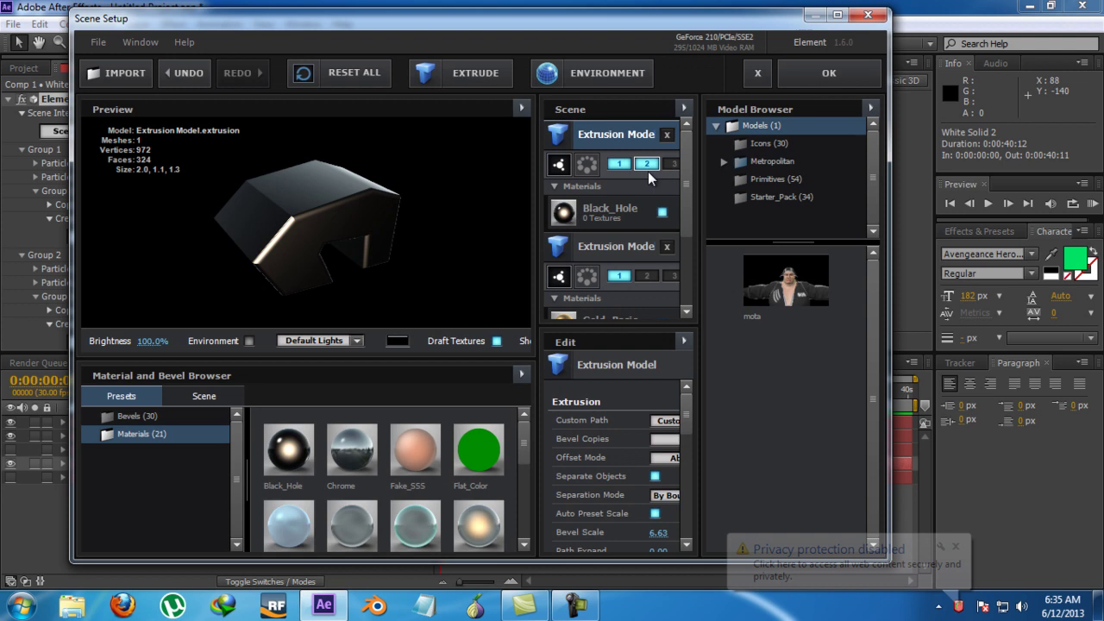
left_click(812, 77)
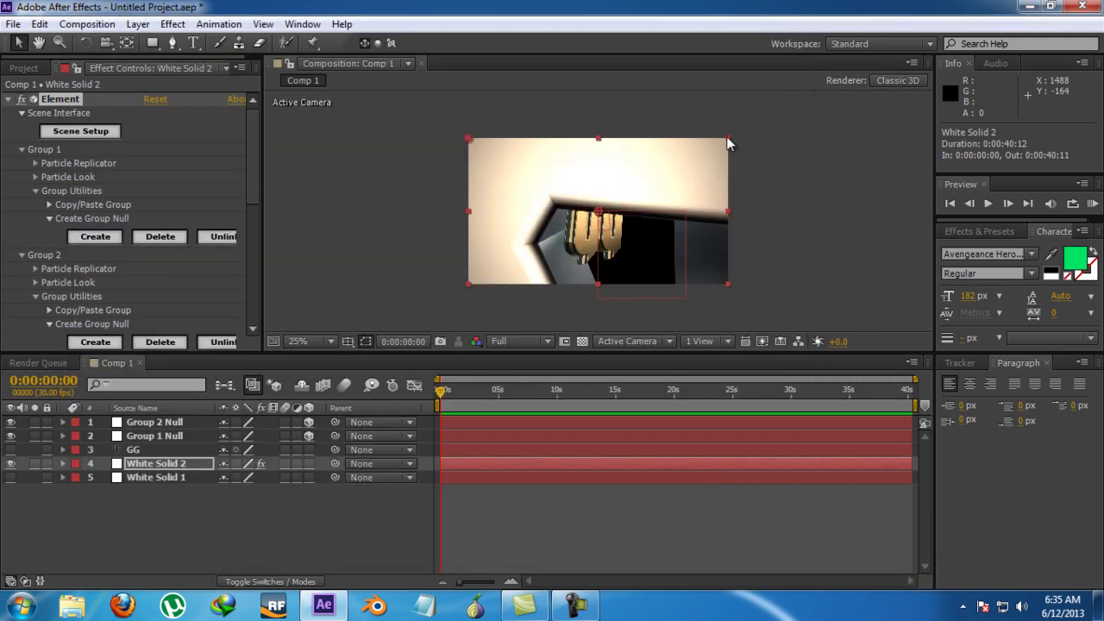
- Reduce Group 2 Null's Scale from 433% to 191%
left_click(134, 423)
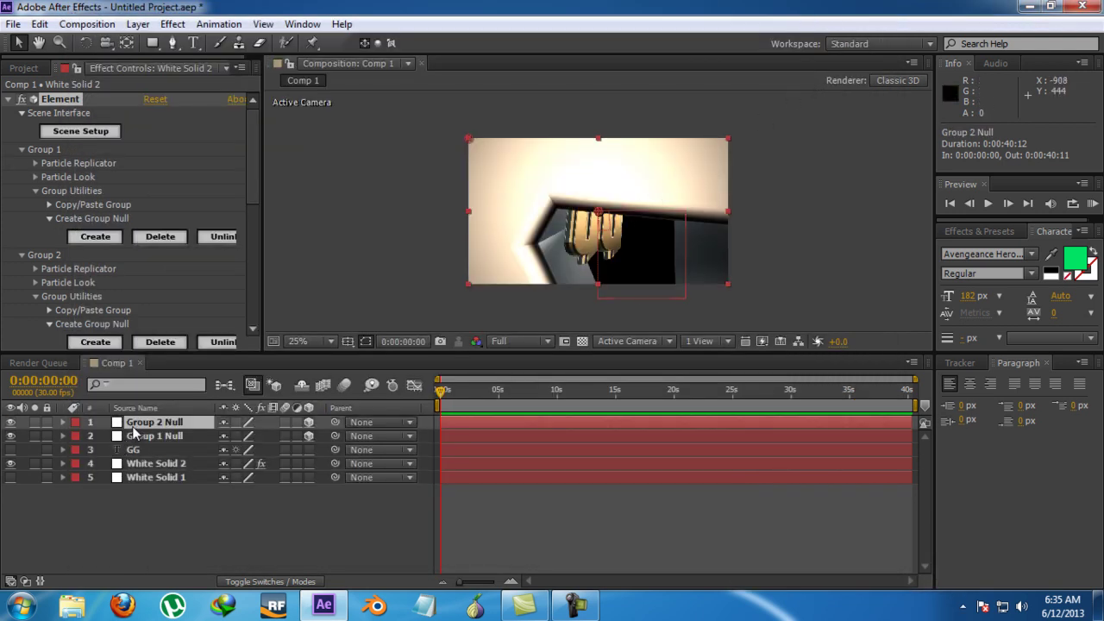
key("s")
left_click_drag(235, 438, 91, 470)
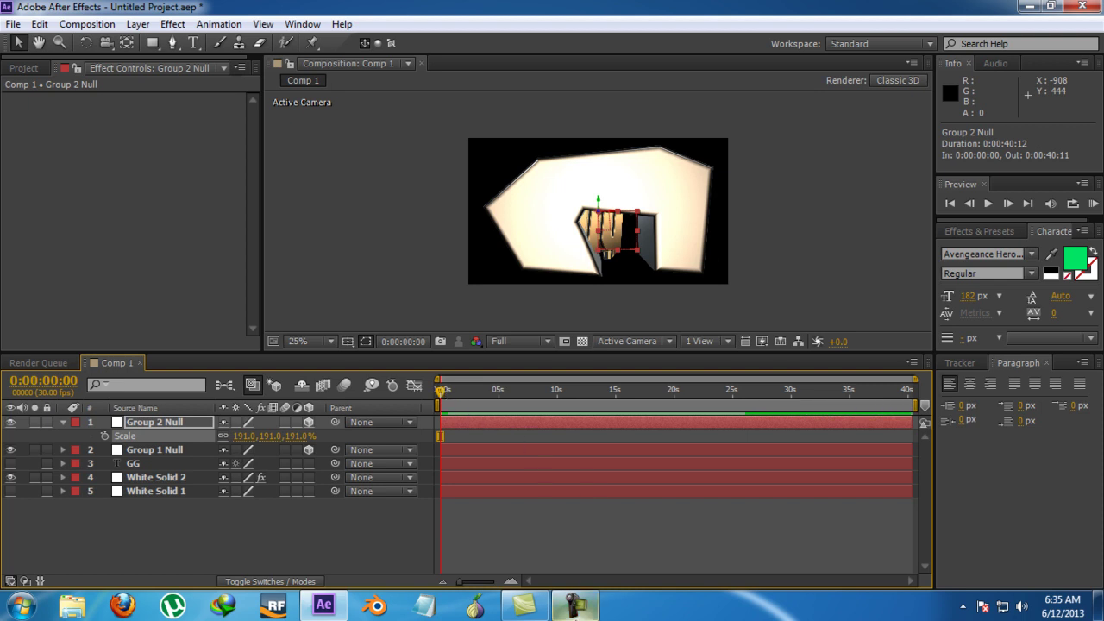
- Exit the red-shield privacy utility from the system tray and refocus the Composition panel
left_click(962, 609)
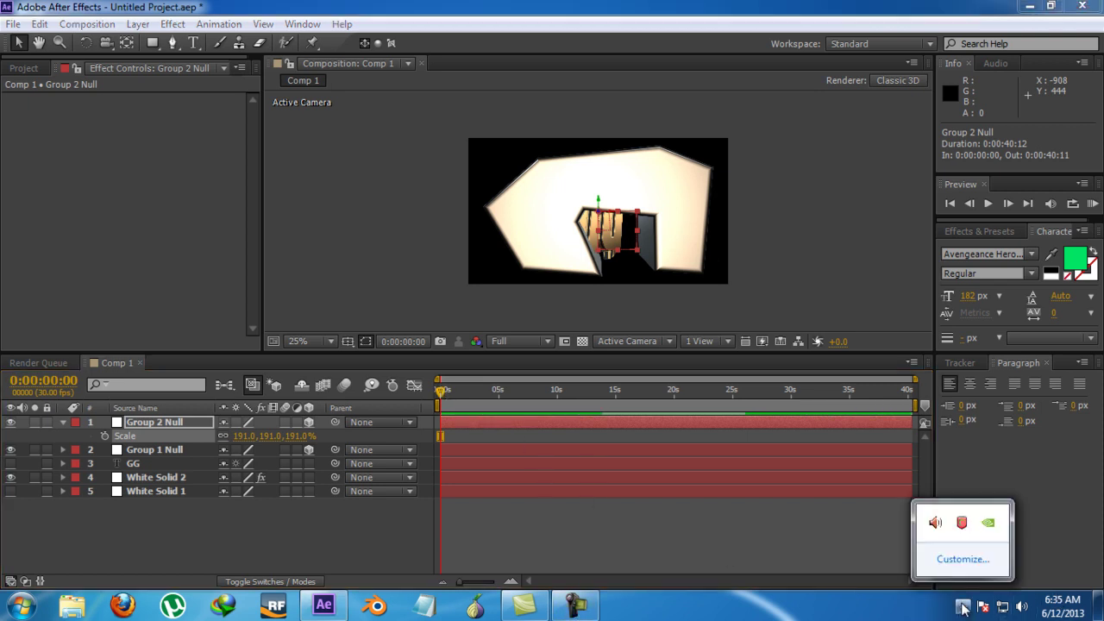
right_click(962, 533)
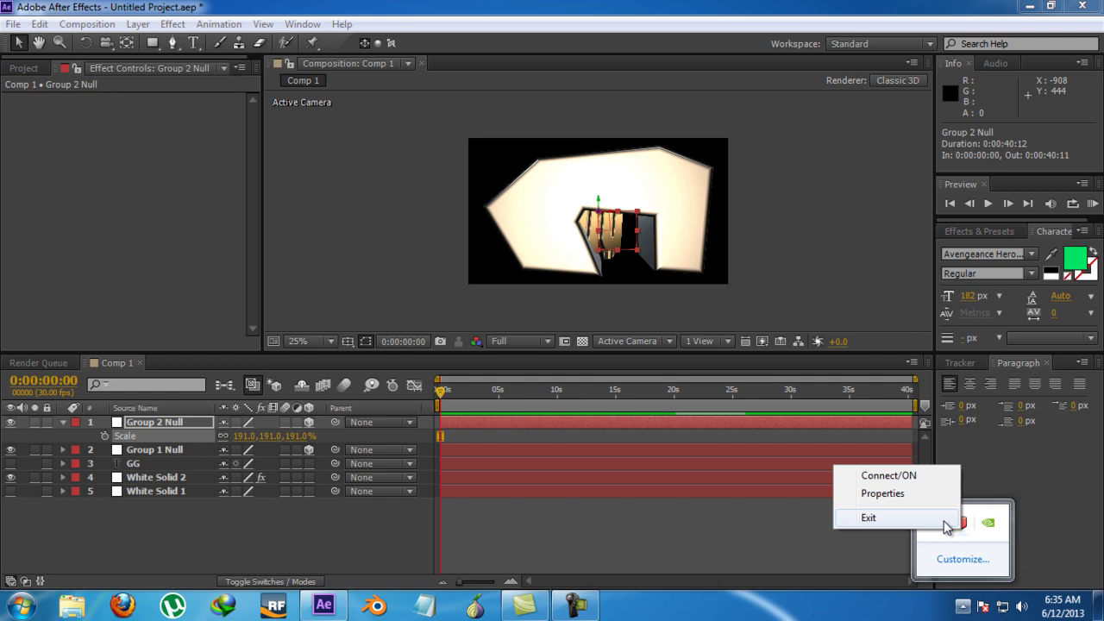
left_click(867, 515)
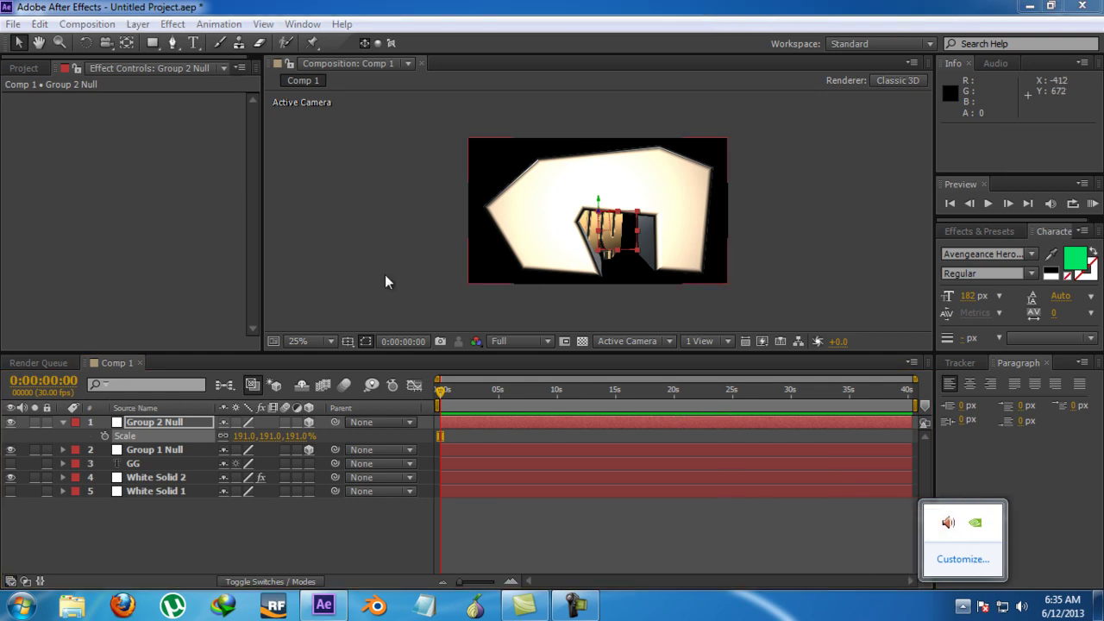
left_click(273, 194)
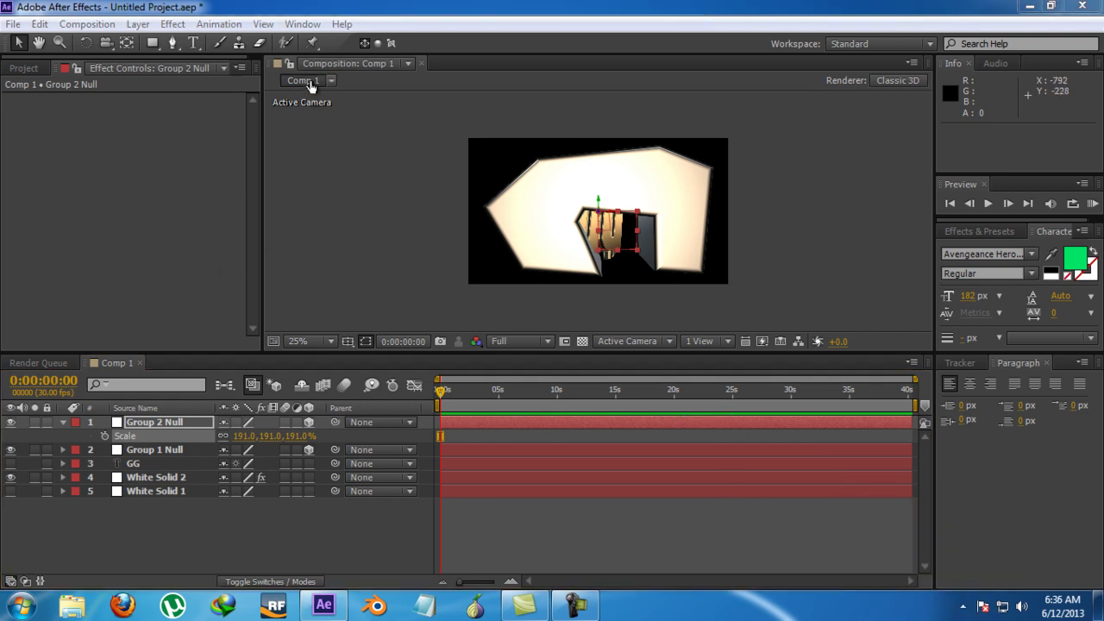